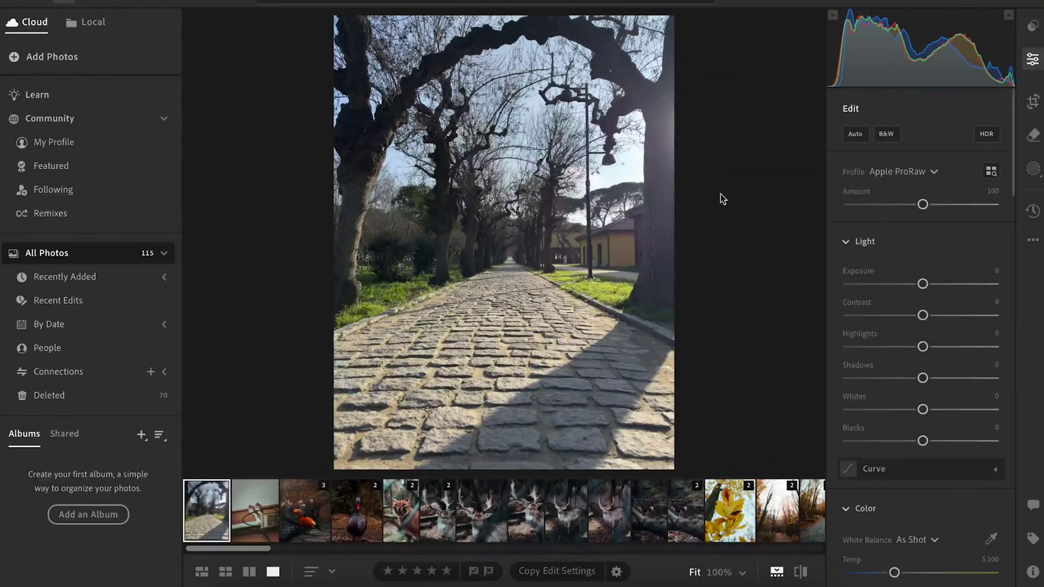
Set Geometry Upright to Auto in Crop & Rotate, then return to the Edit panel
click(1033, 102)
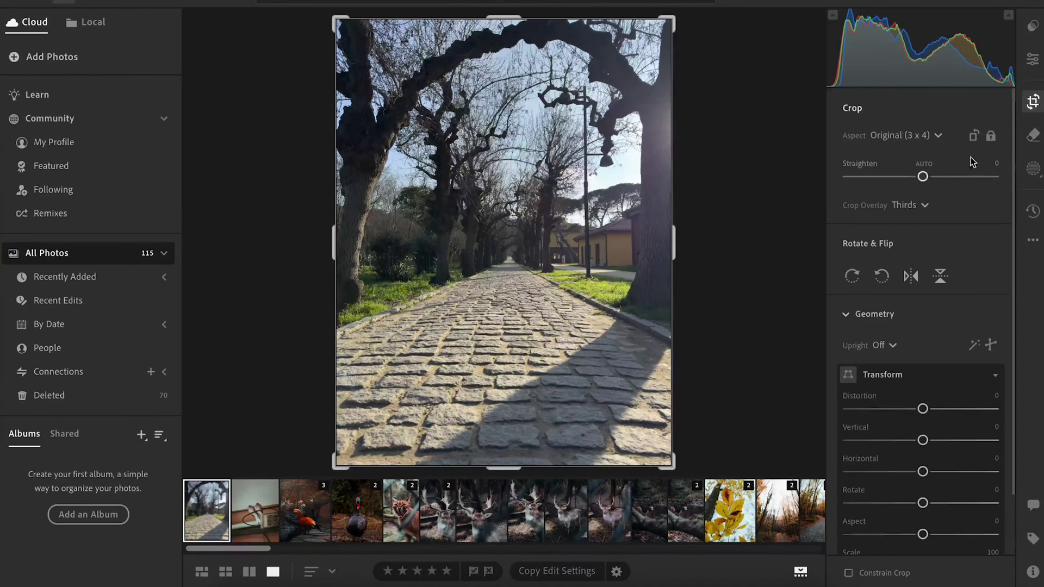
click(894, 347)
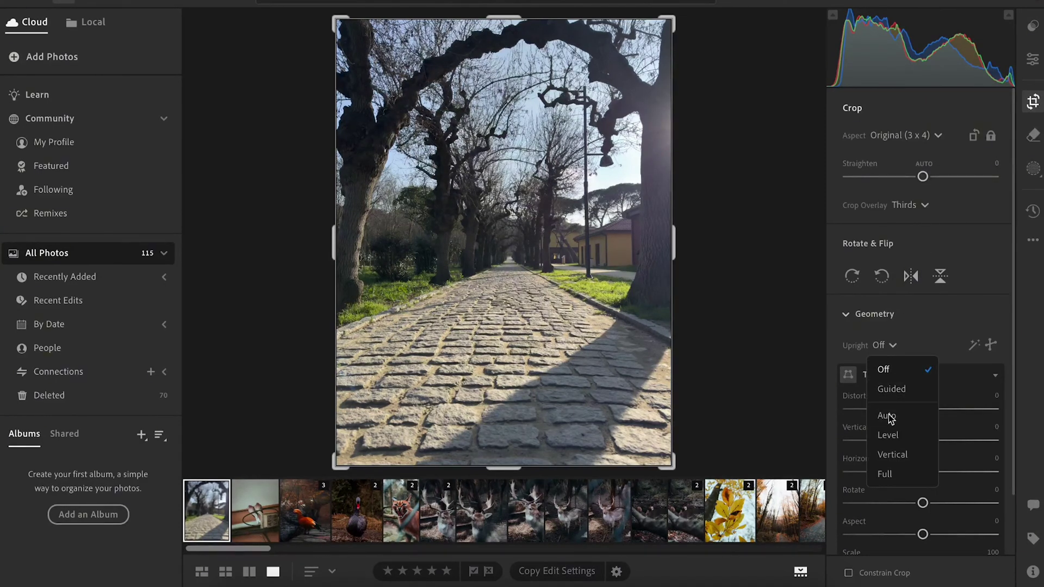
click(886, 416)
click(1033, 60)
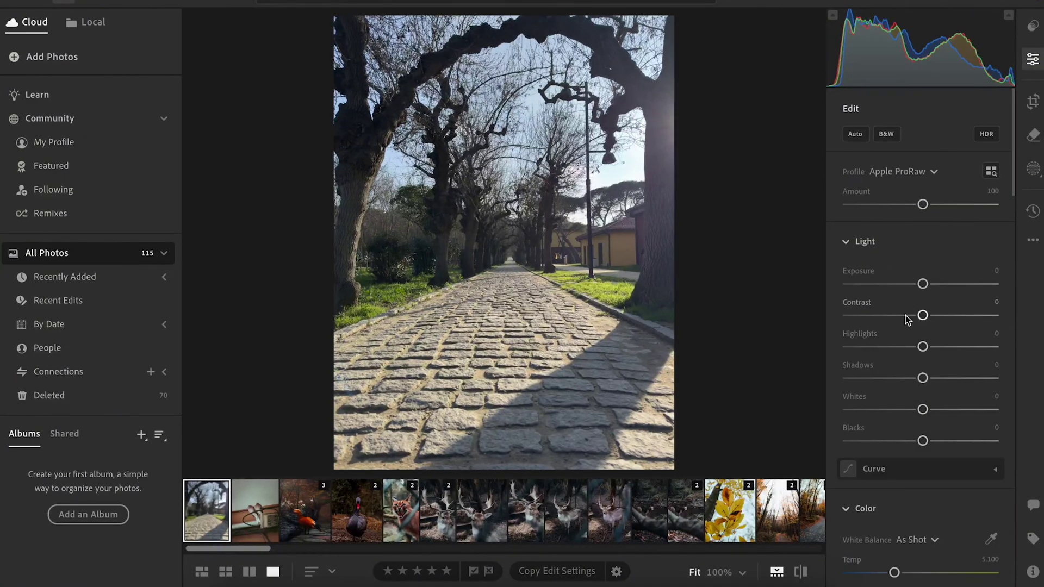
Keep exposure at 0 and set contrast +24, highlights −56, shadows +77, whites −19, blacks +57
drag(923, 283, 927, 284)
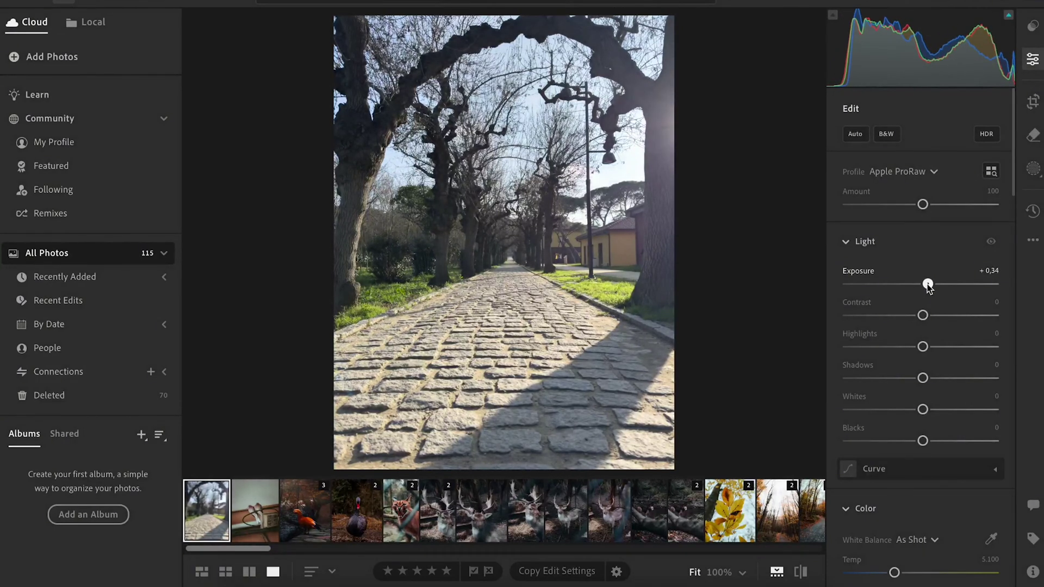
double_click(927, 284)
drag(926, 320, 943, 320)
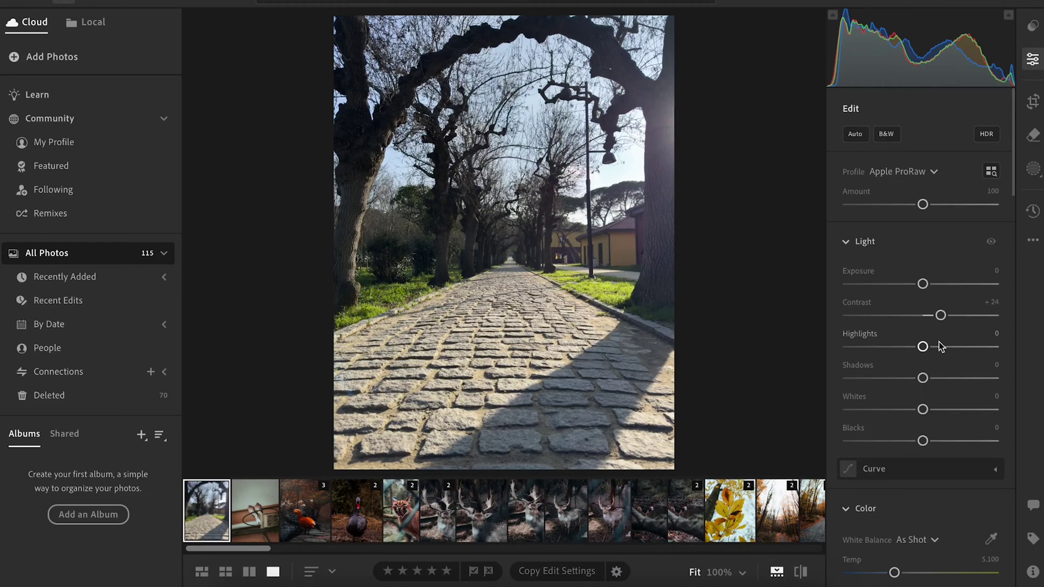
drag(922, 346, 887, 346)
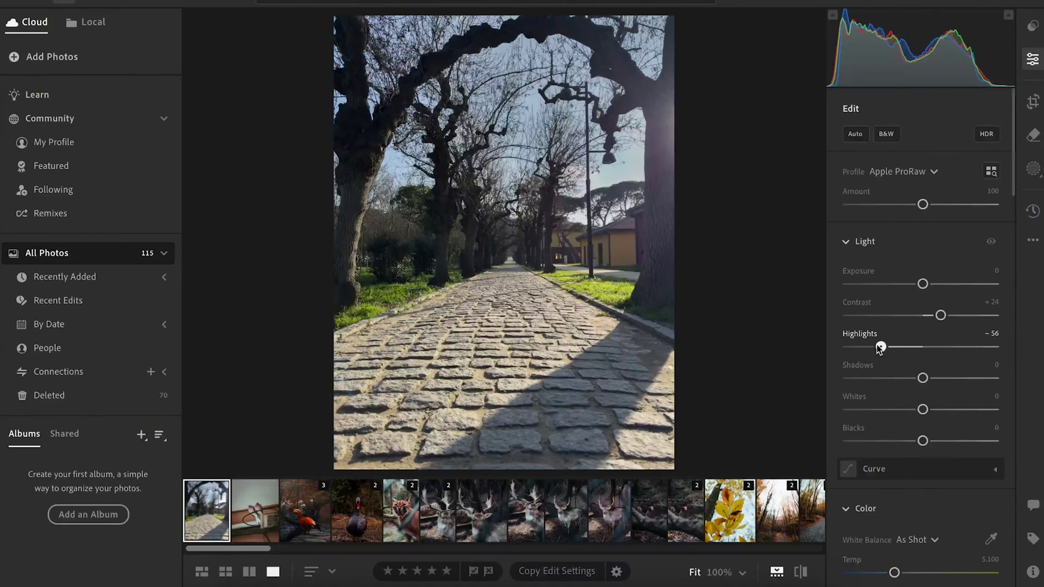
mouse_move(922, 378)
mouse_down()
mouse_move(911, 379)
mouse_move(982, 381)
mouse_up()
drag(923, 409, 907, 409)
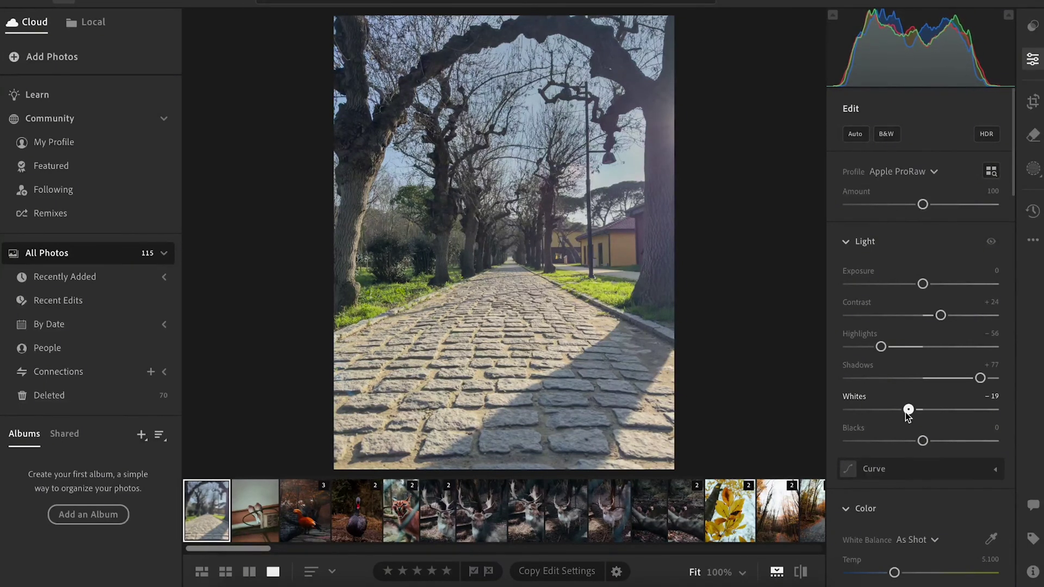
drag(922, 441, 962, 441)
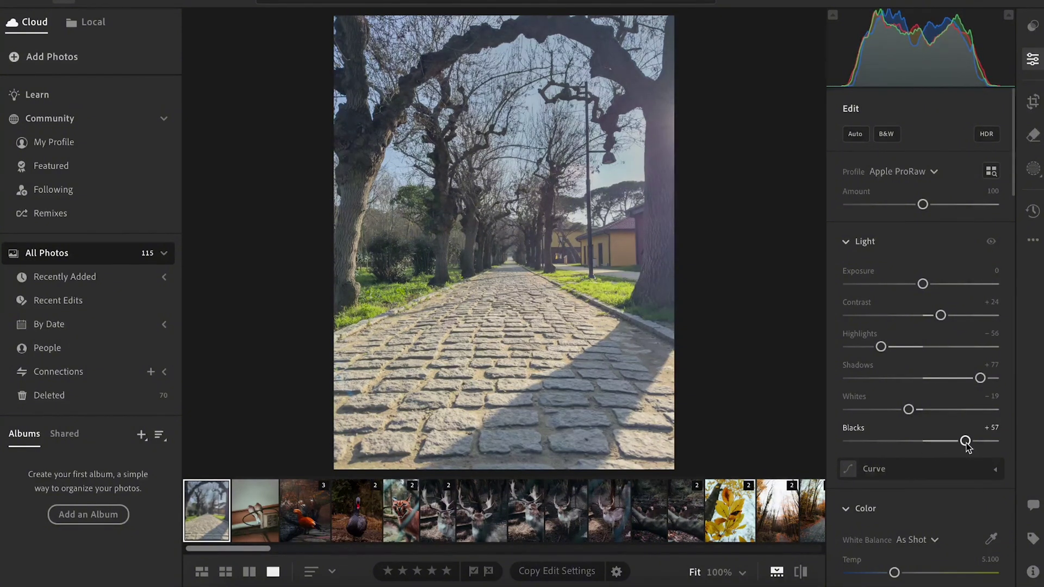
Toggle the before/after view to compare the light edits with the original
click(805, 578)
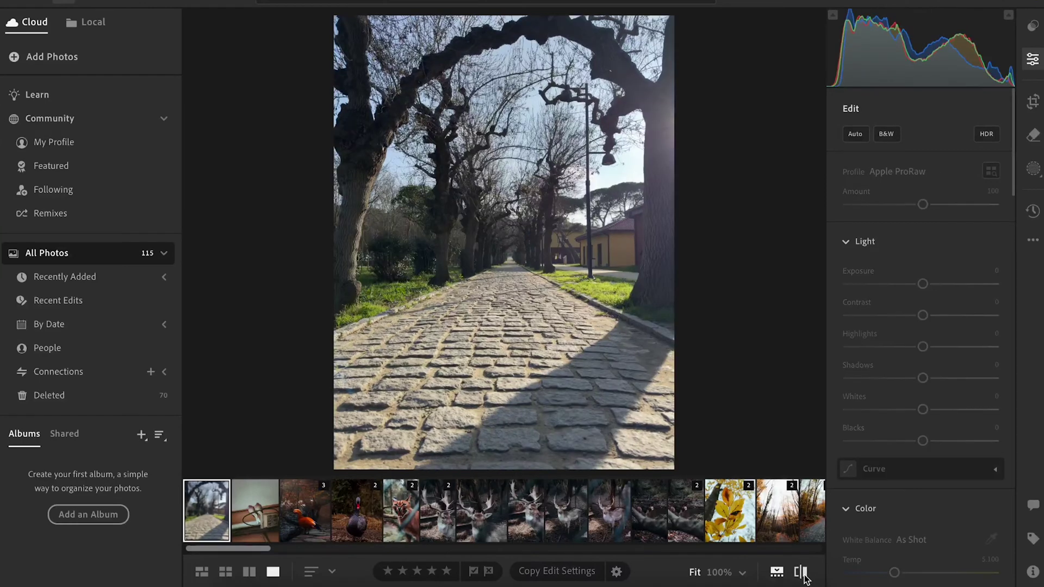
click(805, 577)
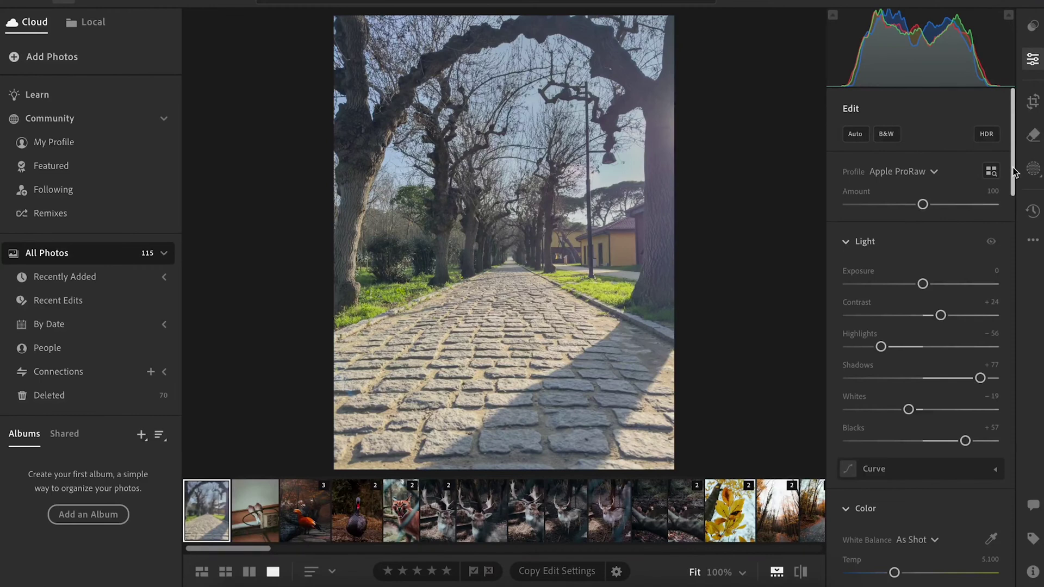
drag(1012, 171, 1009, 236)
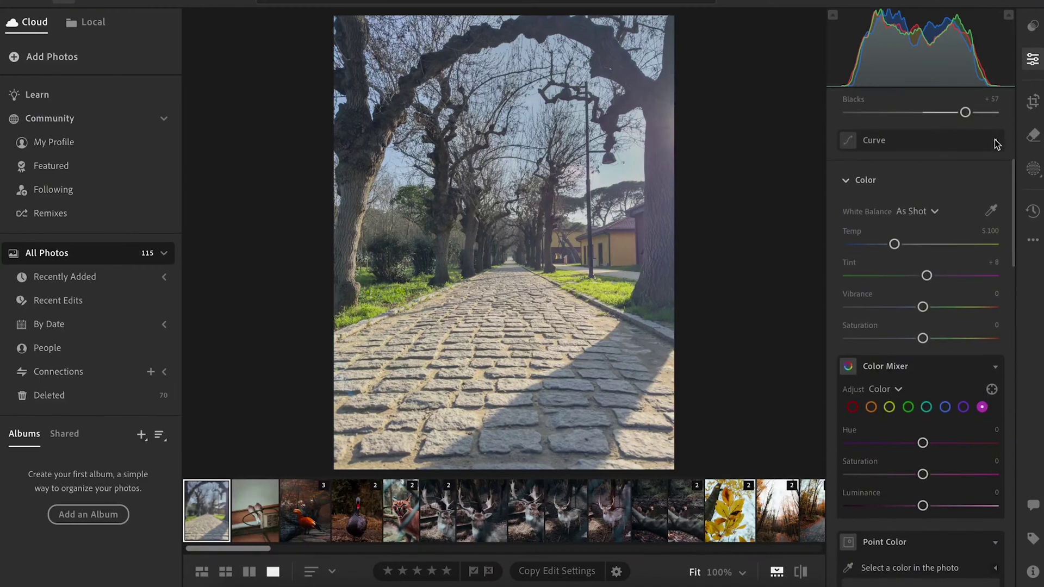
Add two points to the RGB tone curve and lift its black point for faded shadows
click(995, 143)
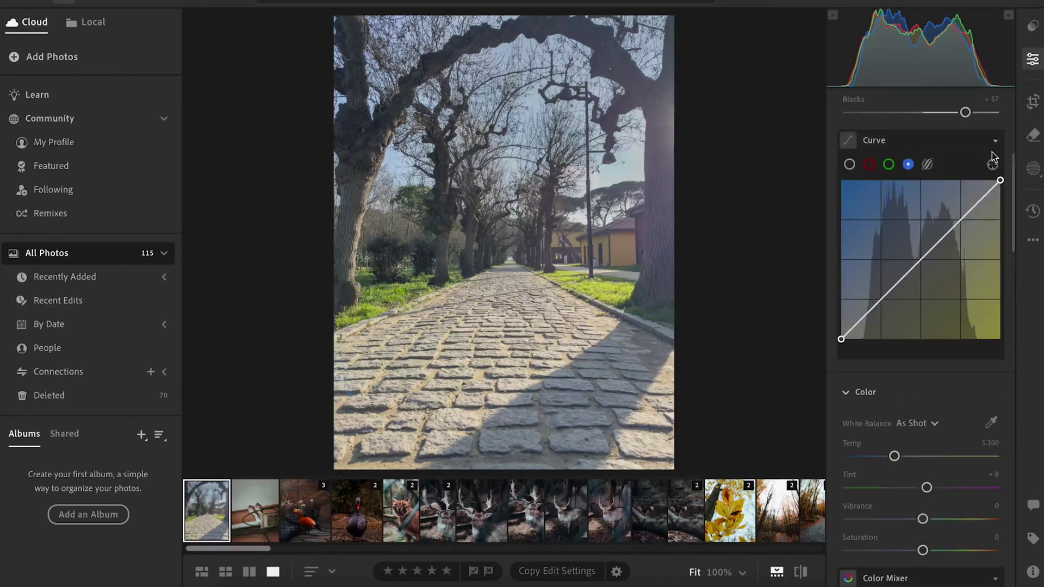
click(850, 165)
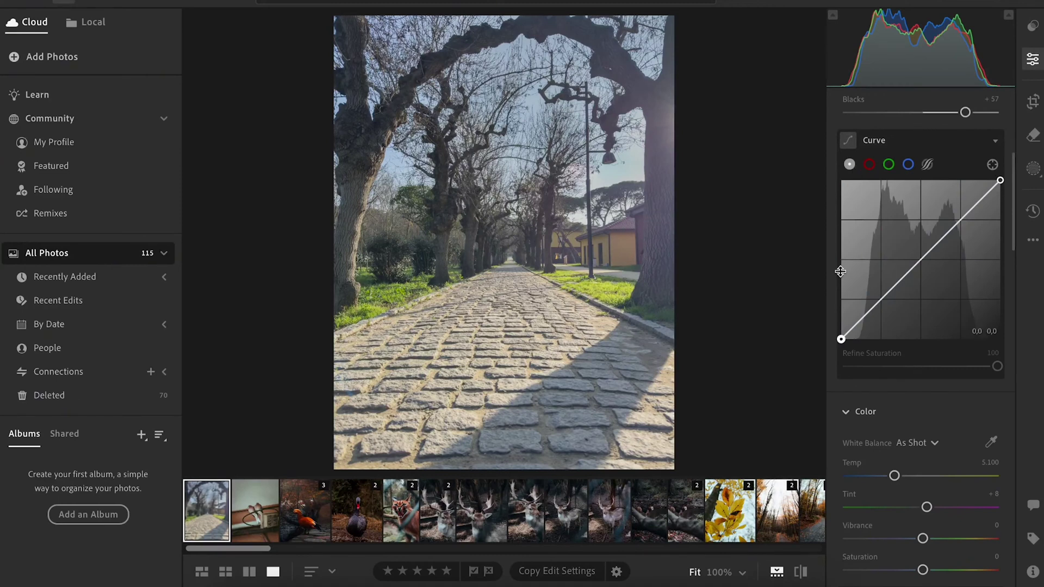
click(880, 298)
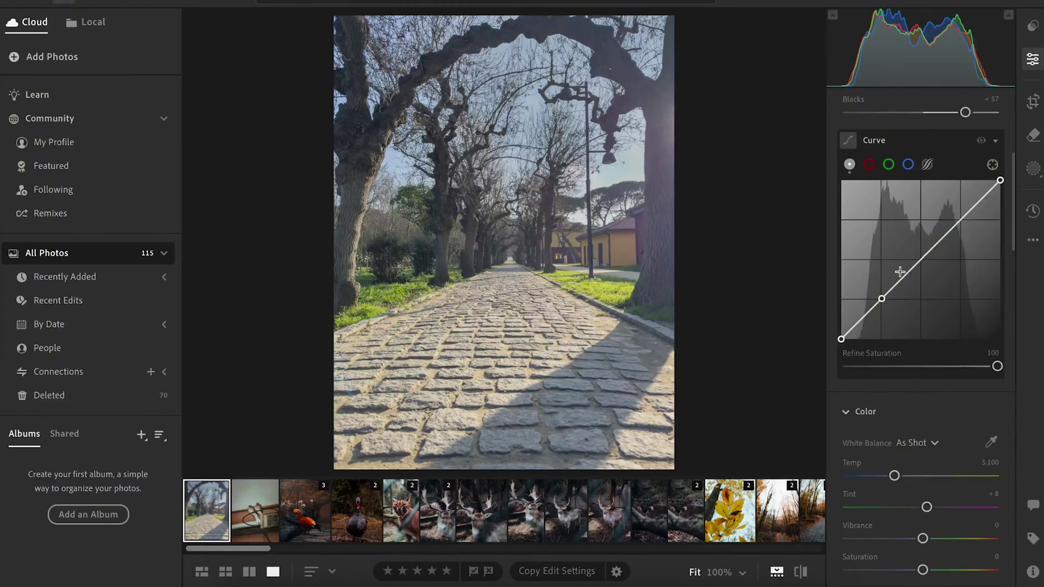
click(960, 218)
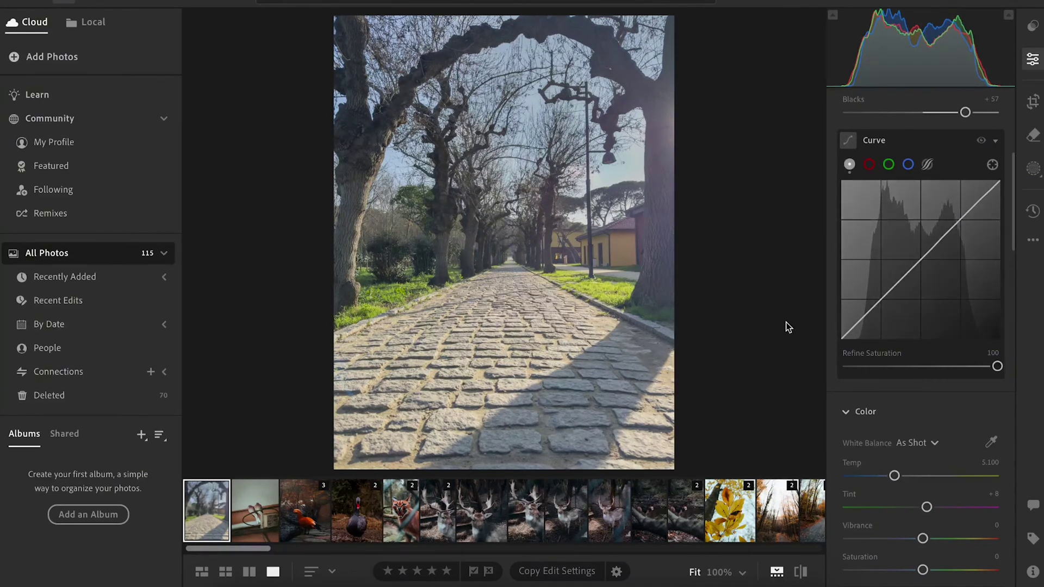
drag(841, 337, 830, 322)
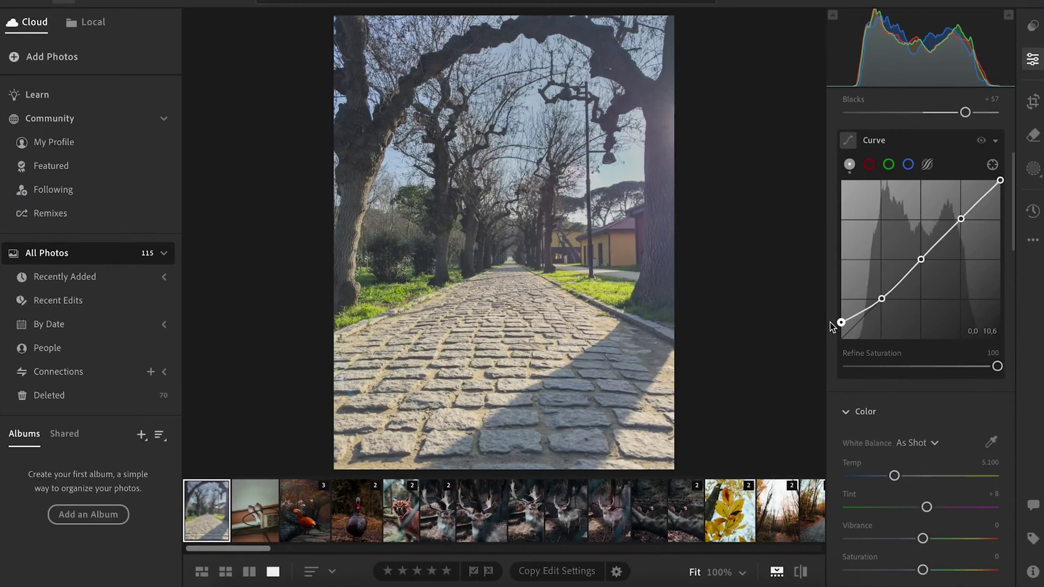
mouse_move(891, 310)
drag(830, 322, 830, 326)
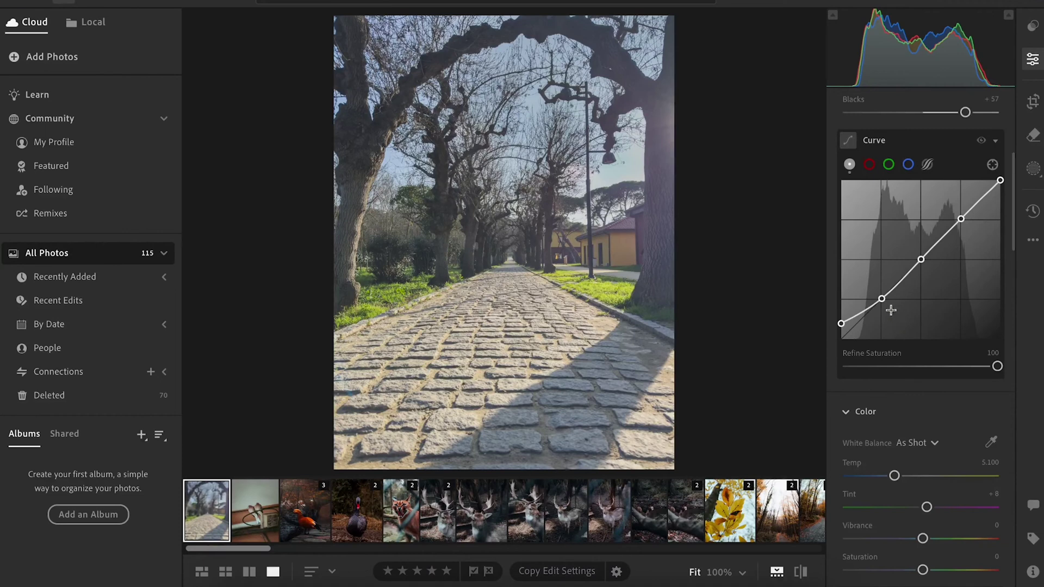
Shape the RGB curve into a gentle S and lower the white point to 94.5
drag(882, 299, 883, 302)
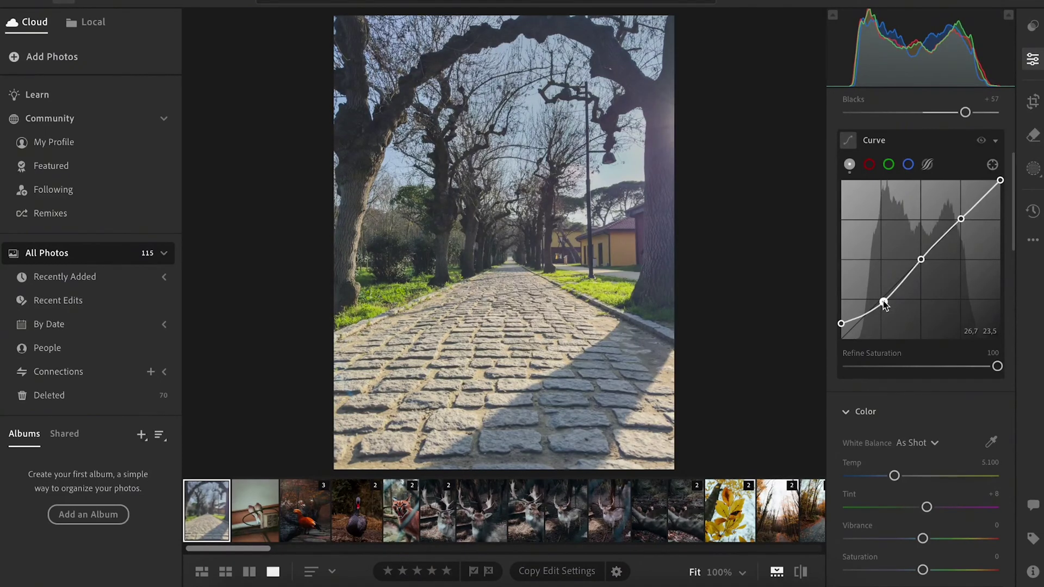
drag(883, 301, 882, 302)
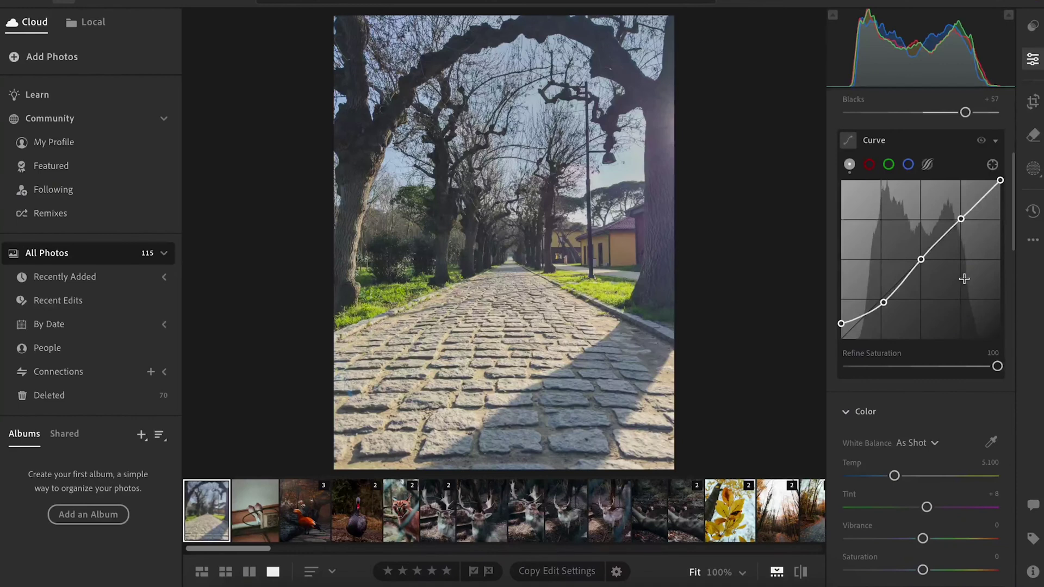
drag(923, 263, 924, 265)
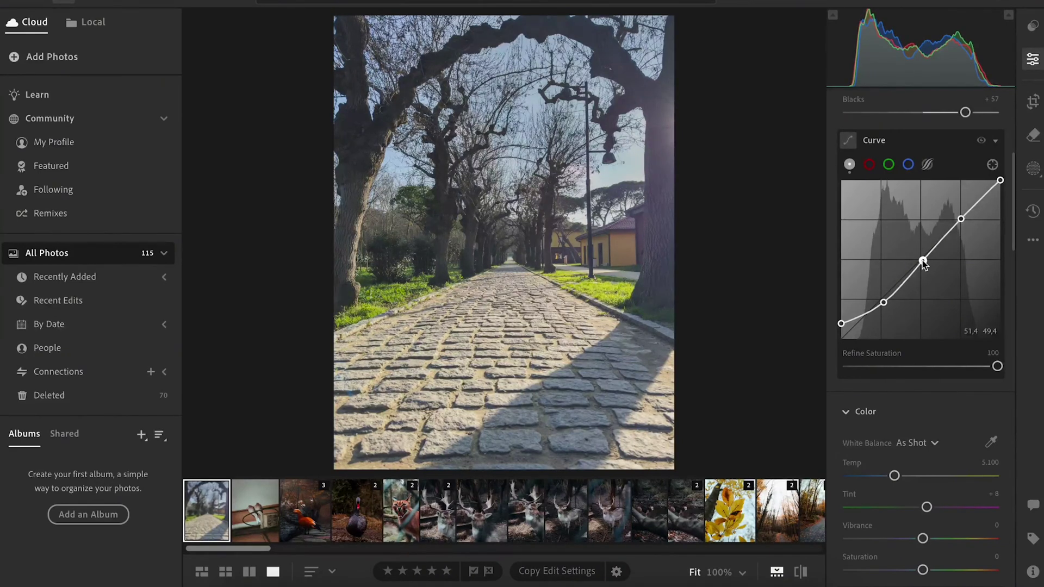
drag(922, 261, 924, 265)
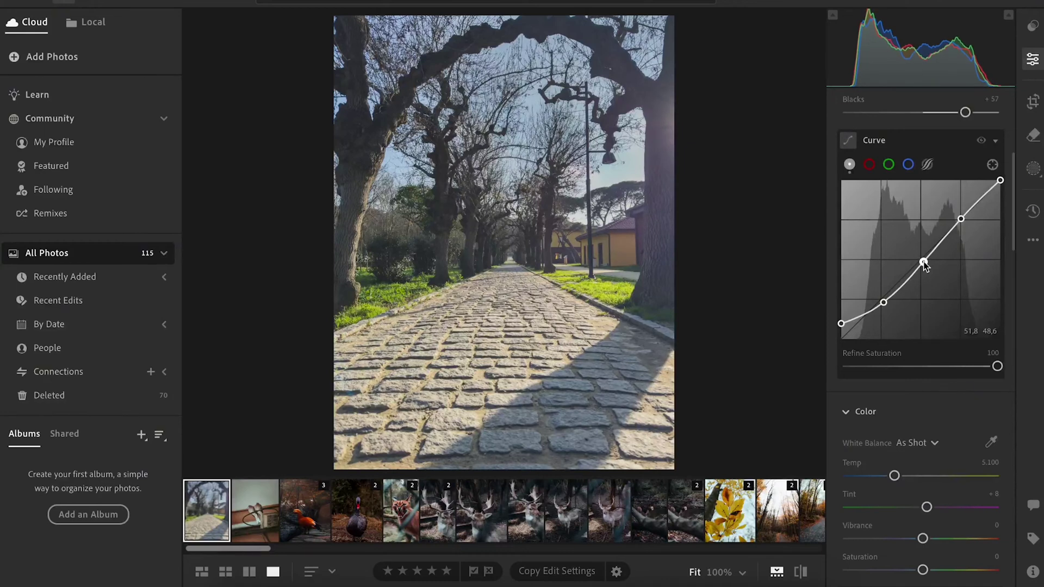
drag(961, 219, 964, 212)
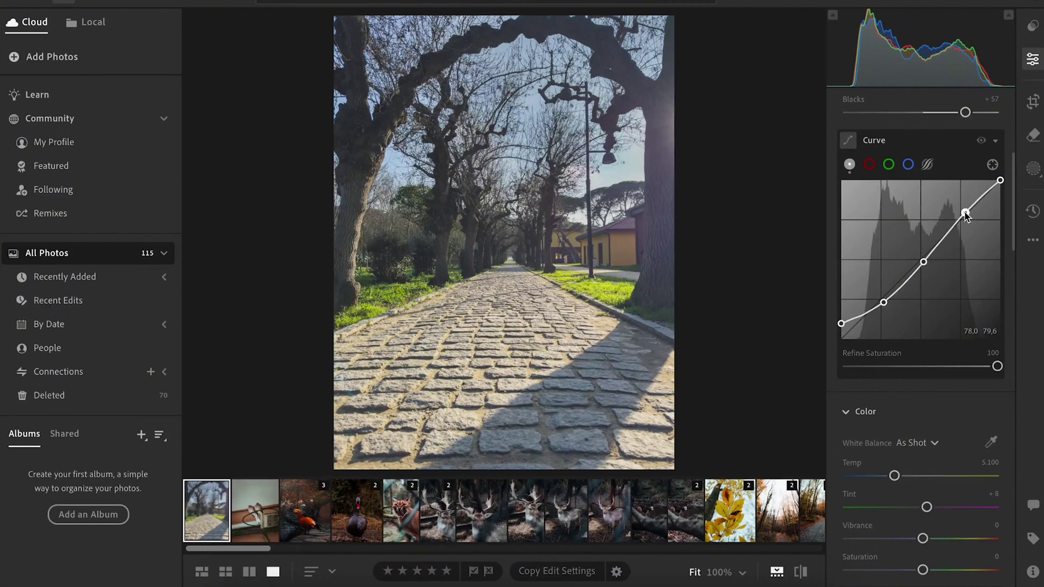
drag(964, 213, 965, 216)
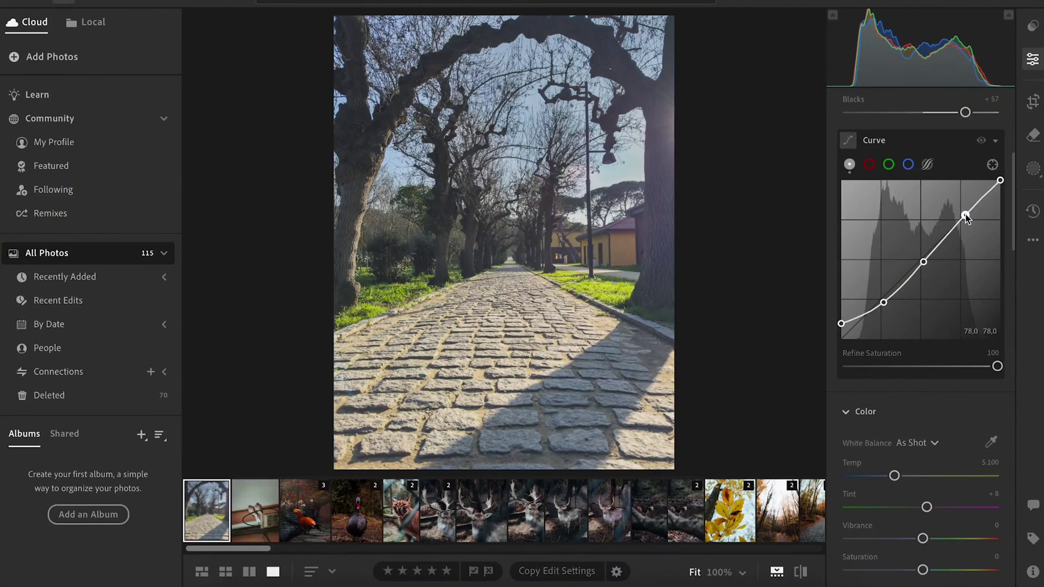
drag(964, 216, 965, 217)
drag(999, 182, 1000, 188)
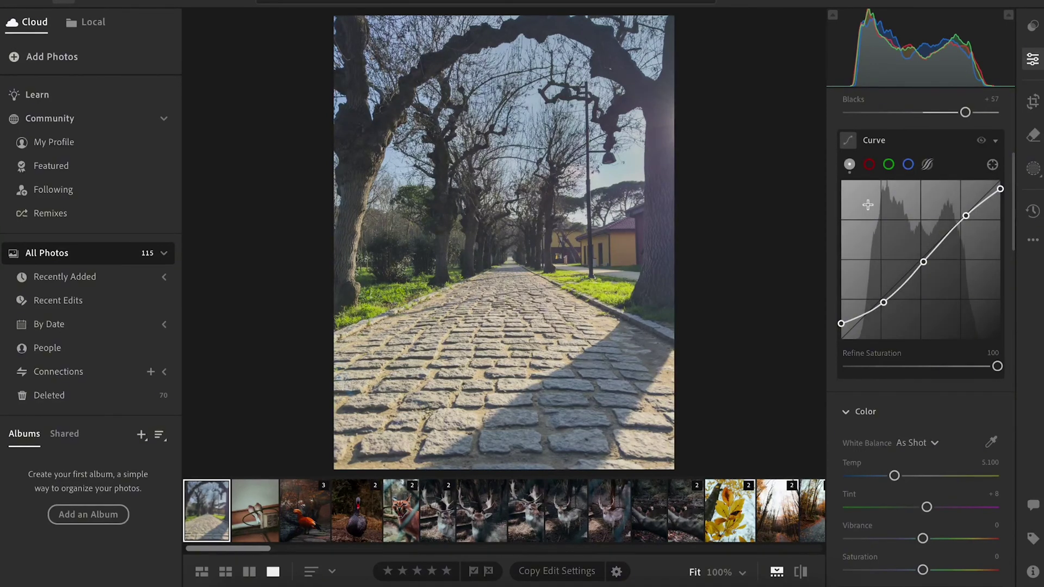
click(869, 164)
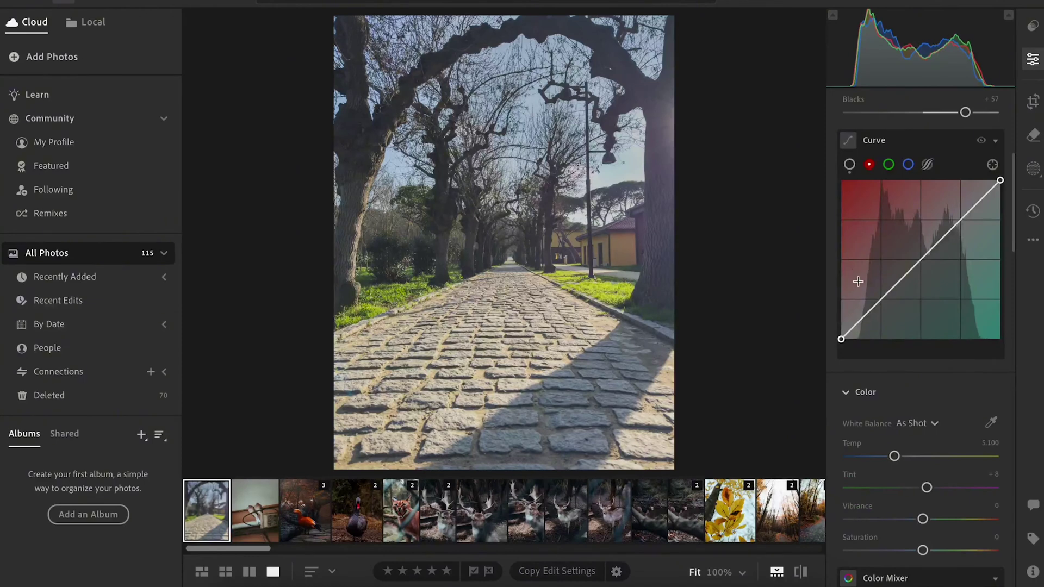
Bend the red curve into an S, lowering shadows and midtones and raising the upper point to 80.4
click(881, 298)
click(921, 260)
click(959, 219)
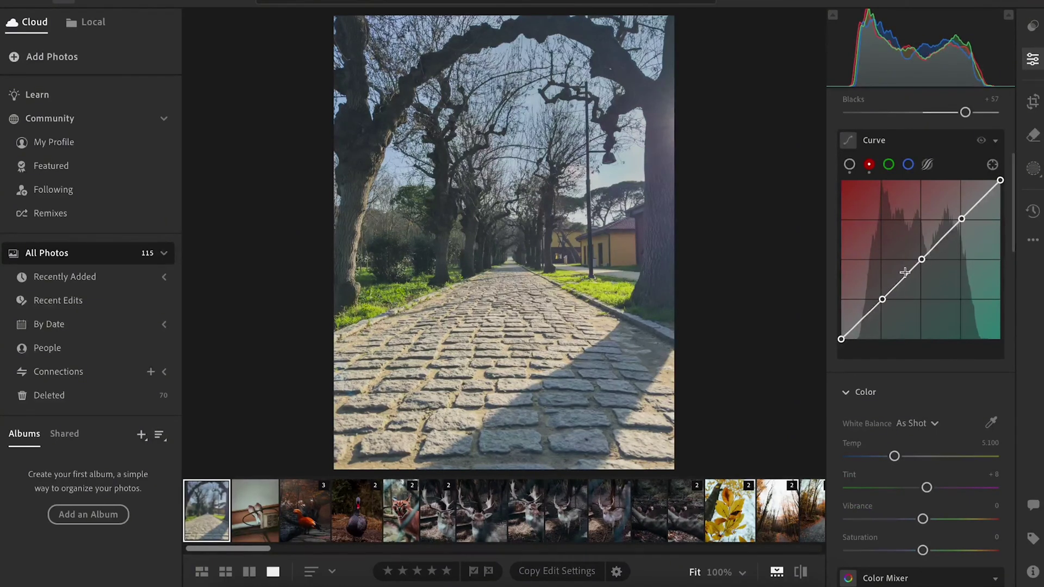
drag(882, 299, 865, 329)
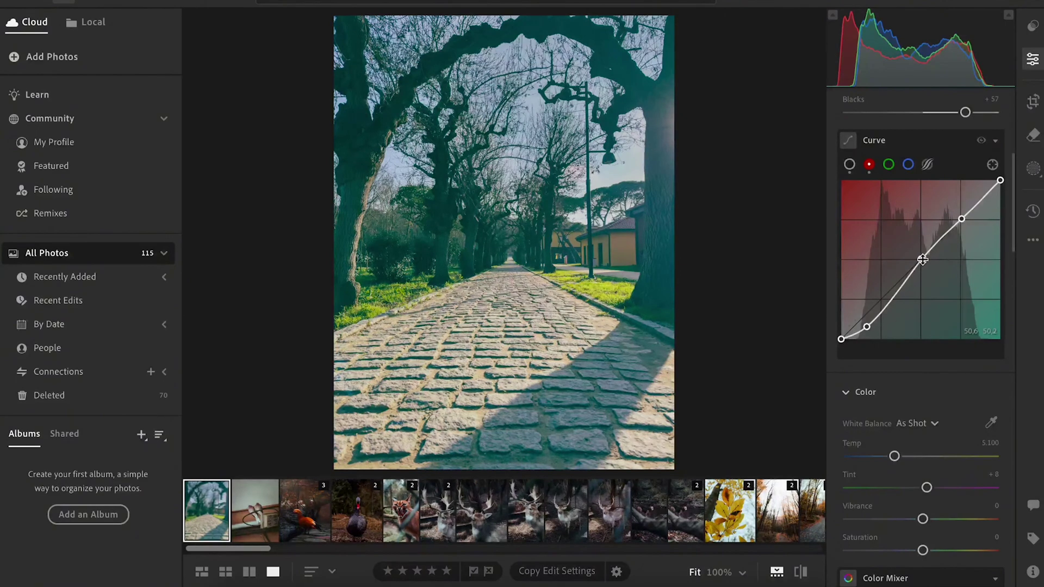
drag(921, 259, 913, 265)
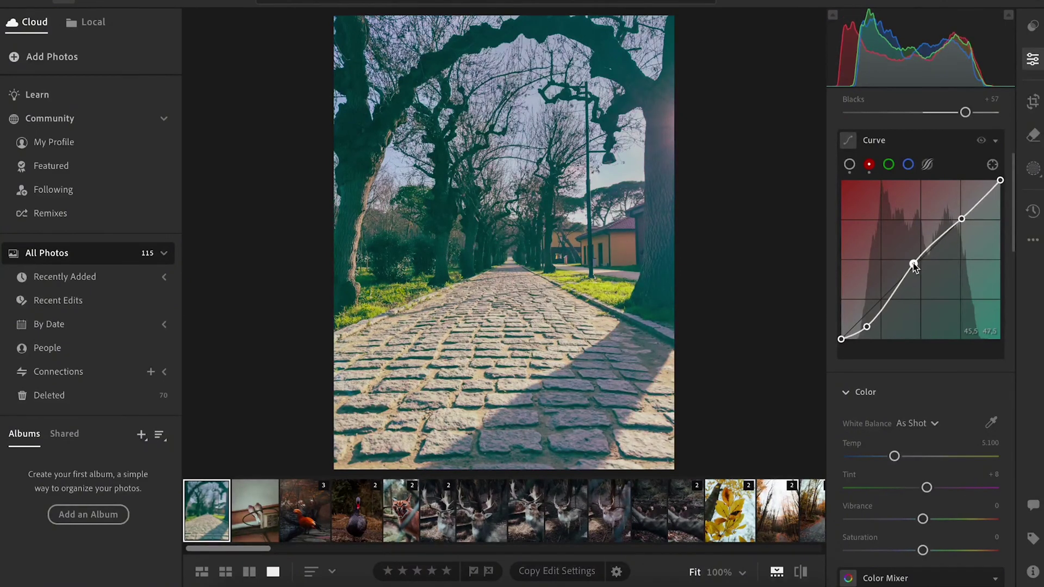
drag(912, 263, 912, 264)
drag(961, 218, 961, 214)
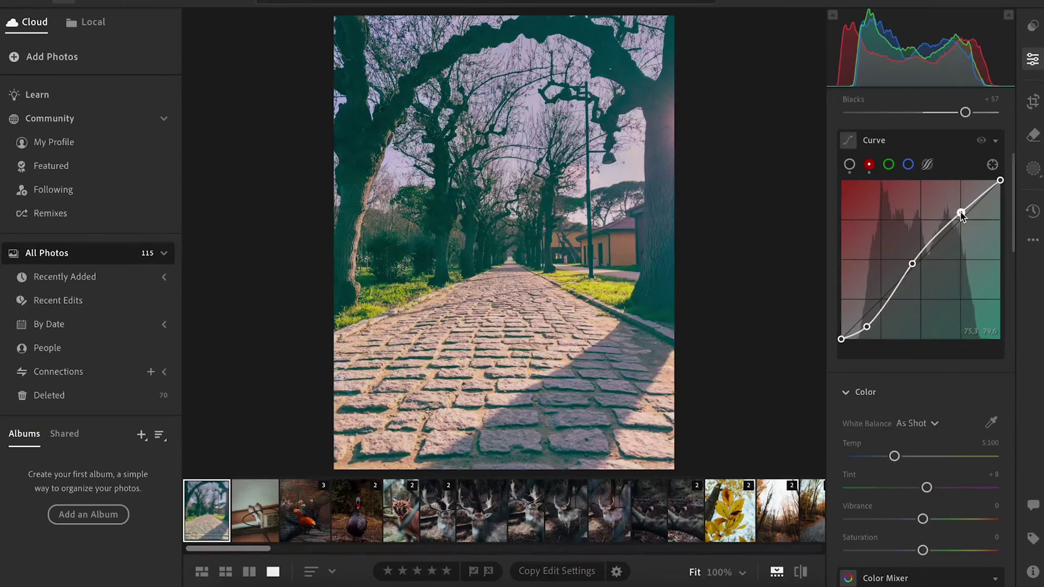
drag(960, 214, 960, 213)
click(889, 165)
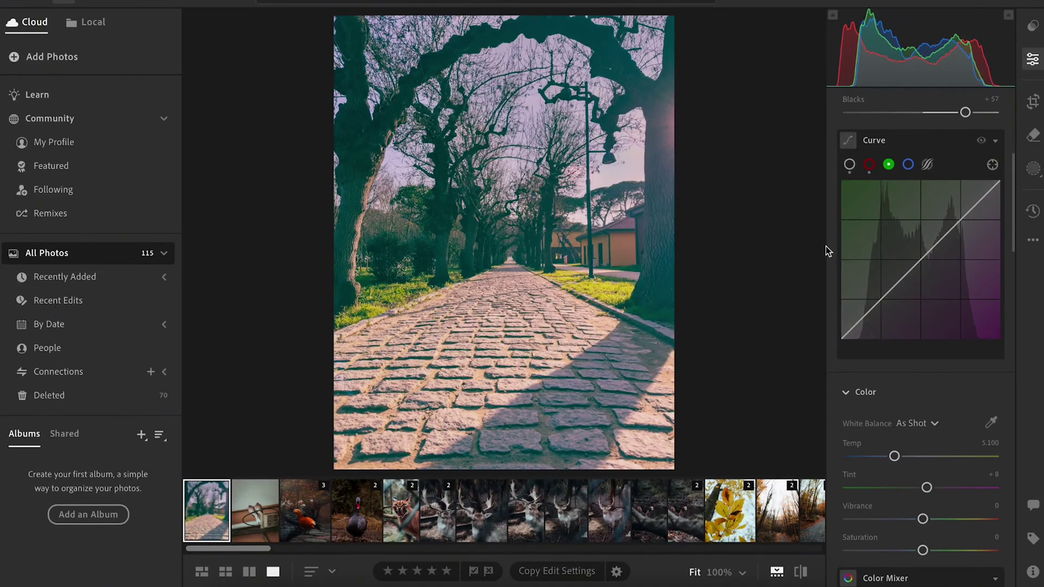
Add three green-curve points, pull shadows down, lower the midtone, and lift the upper point to about 78.8
click(881, 298)
click(922, 259)
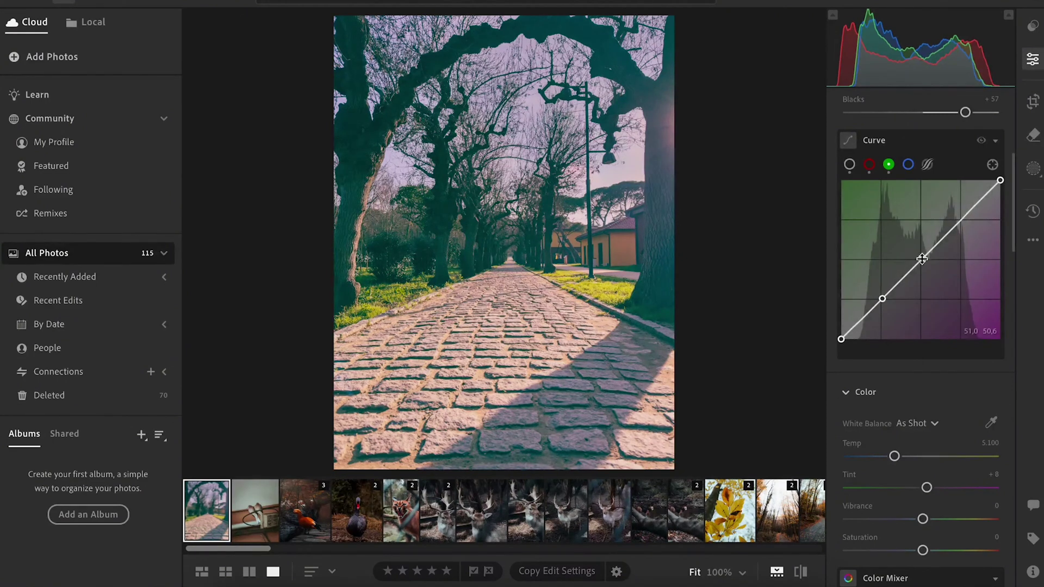
click(960, 219)
key(XF86MonBrightnessDown)
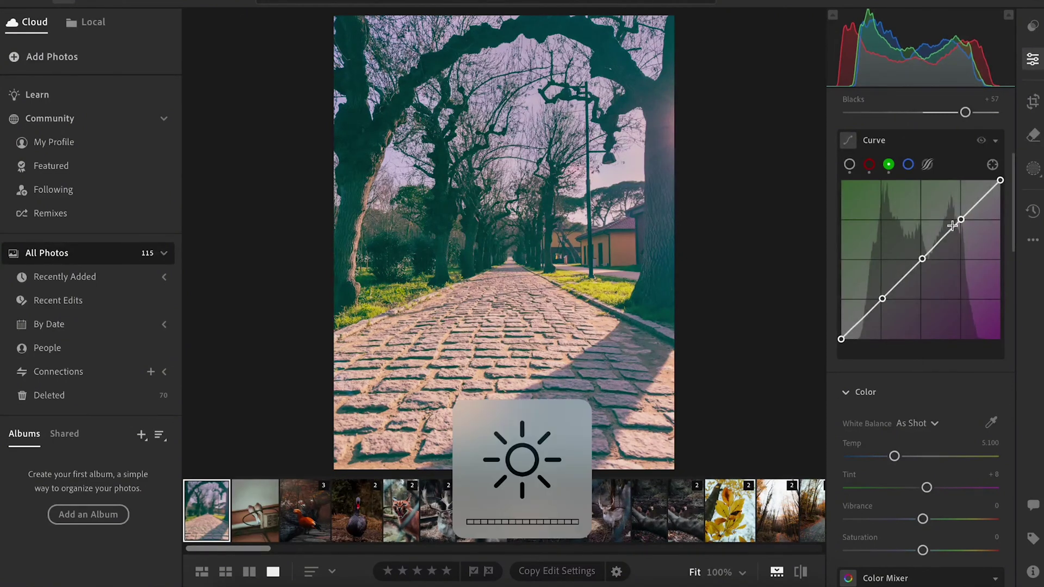
drag(881, 297, 868, 327)
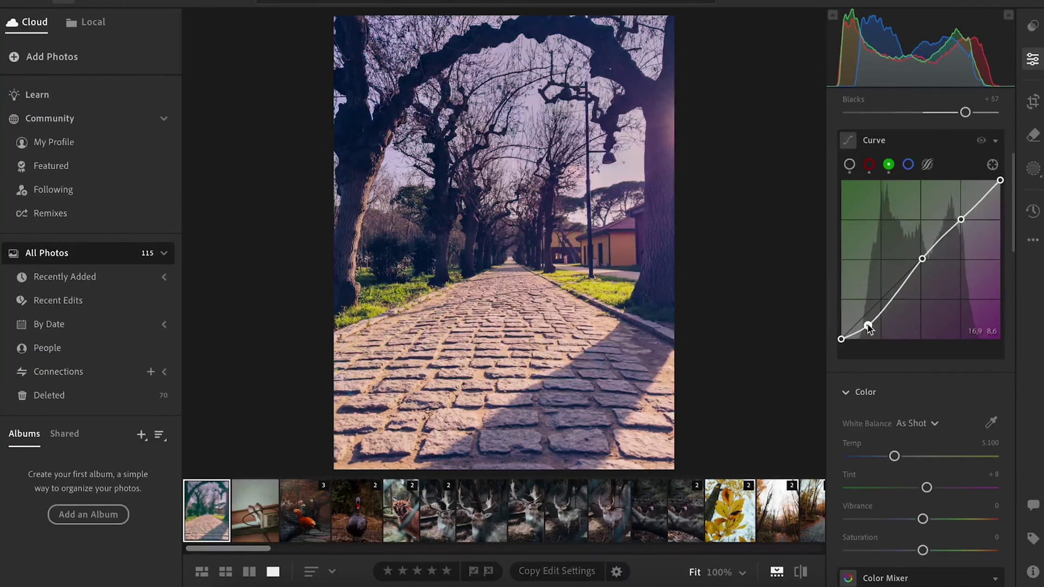
drag(921, 258, 915, 264)
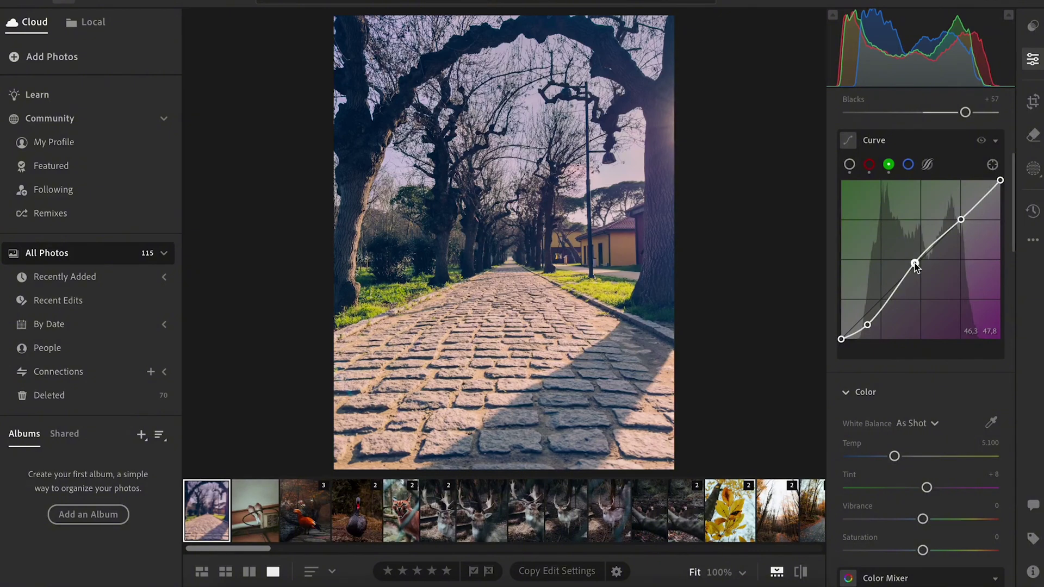
drag(915, 263, 913, 263)
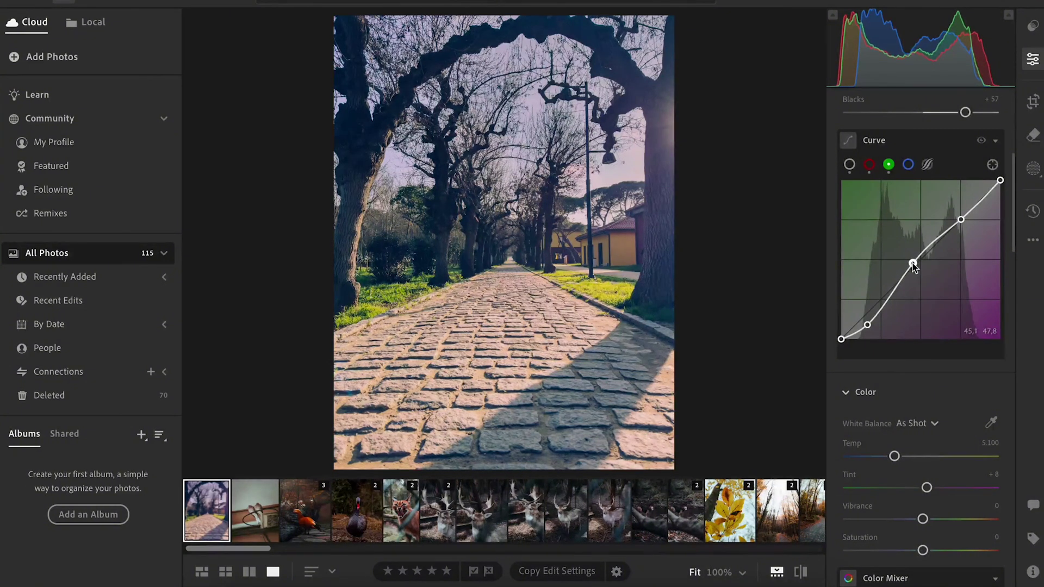
drag(961, 218, 951, 216)
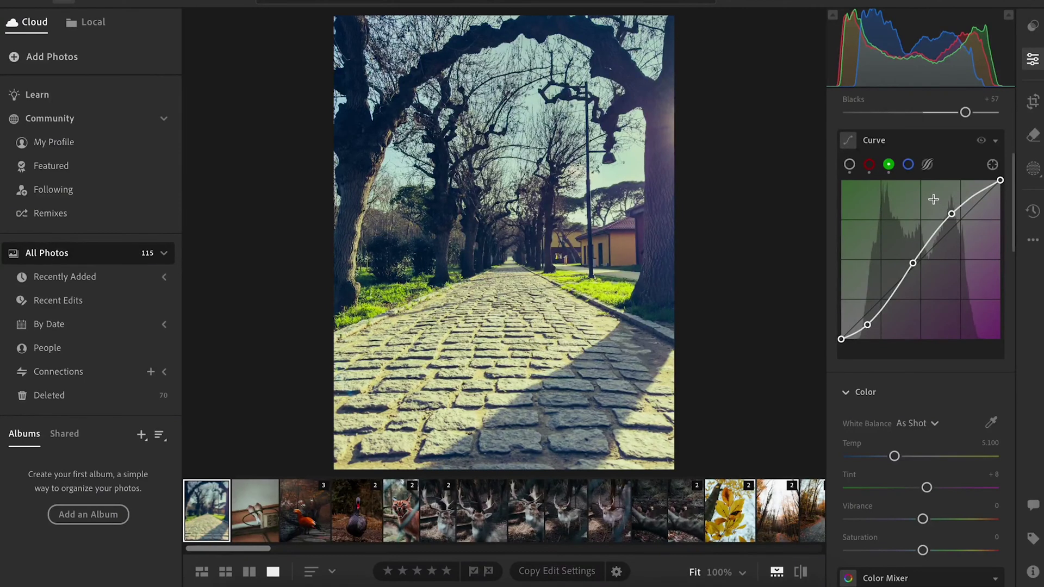
Add shadow, midtone and highlight points to the blue curve, removing an extra low point
click(908, 164)
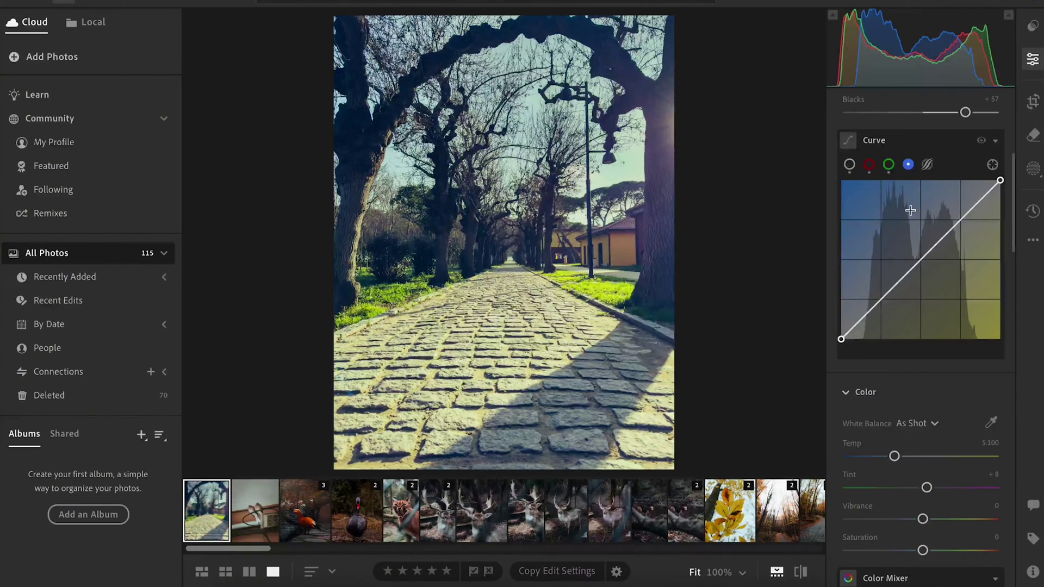
click(881, 299)
click(920, 257)
click(961, 219)
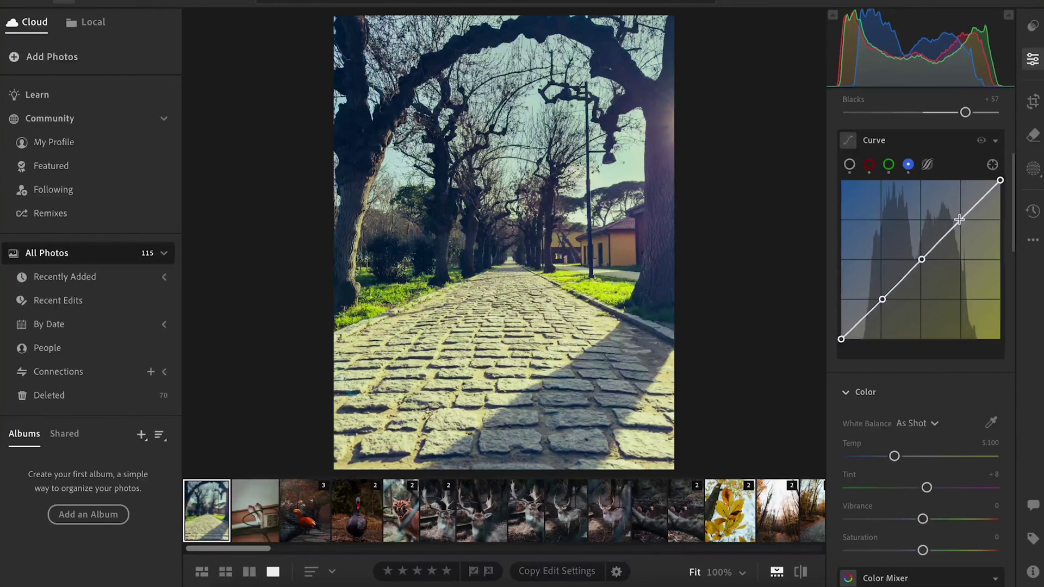
drag(865, 315, 866, 324)
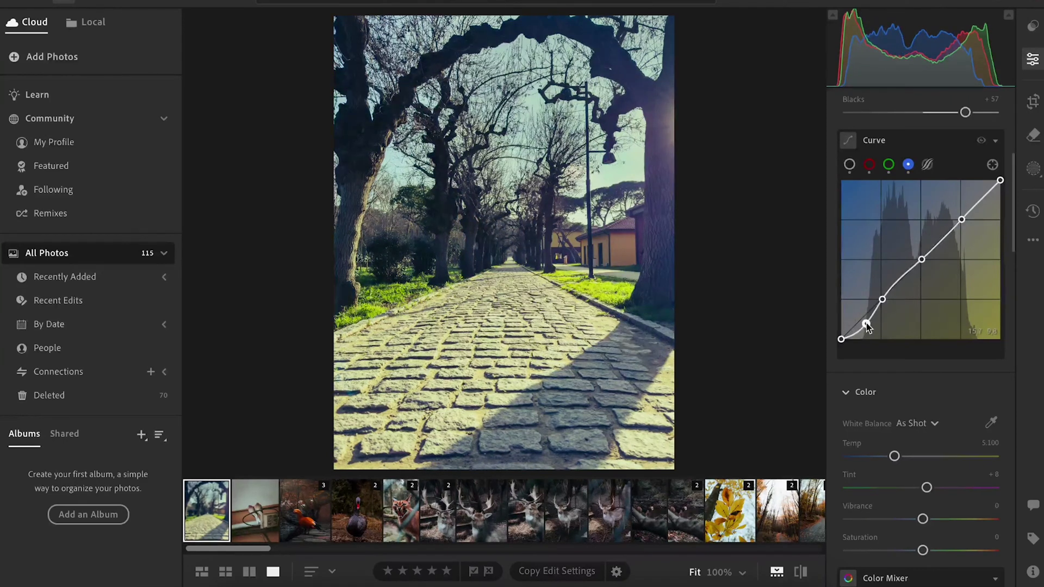
drag(865, 324, 863, 322)
double_click(867, 322)
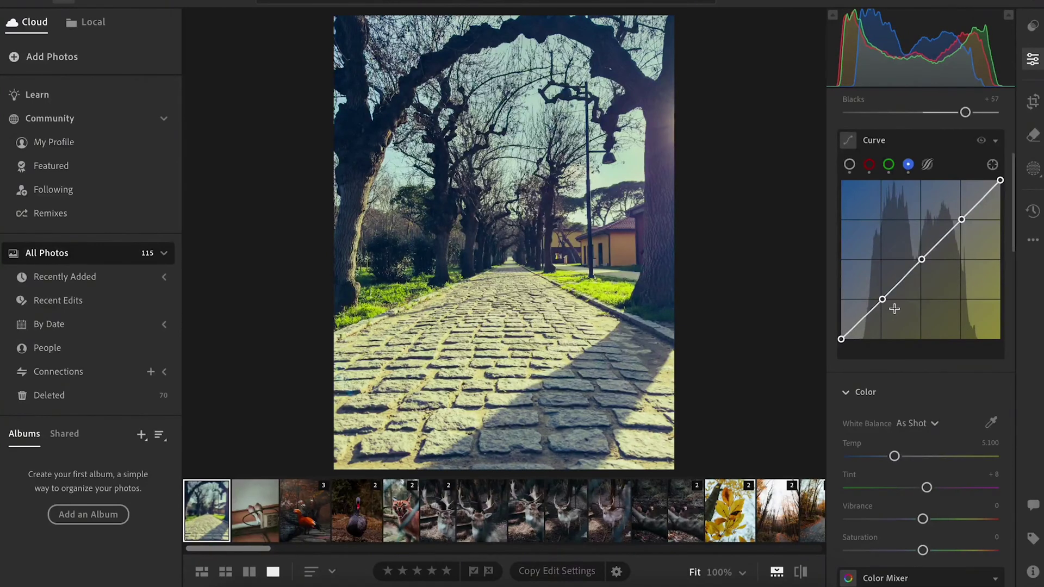
Pull the blue shadow point down, lower the midtone, and lift upper tones to about 78.8
drag(882, 299, 868, 325)
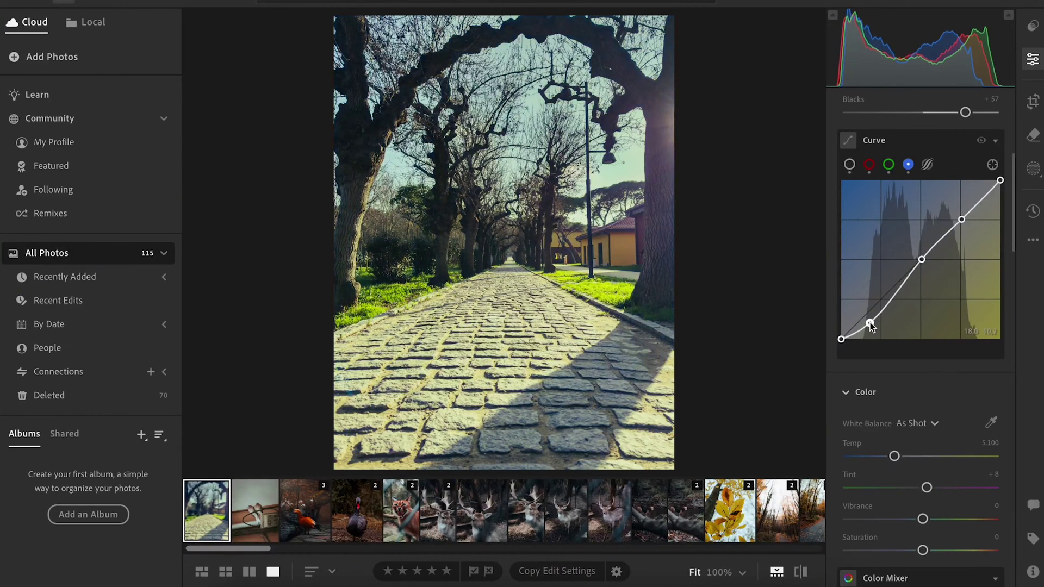
drag(868, 325, 869, 327)
drag(921, 259, 912, 262)
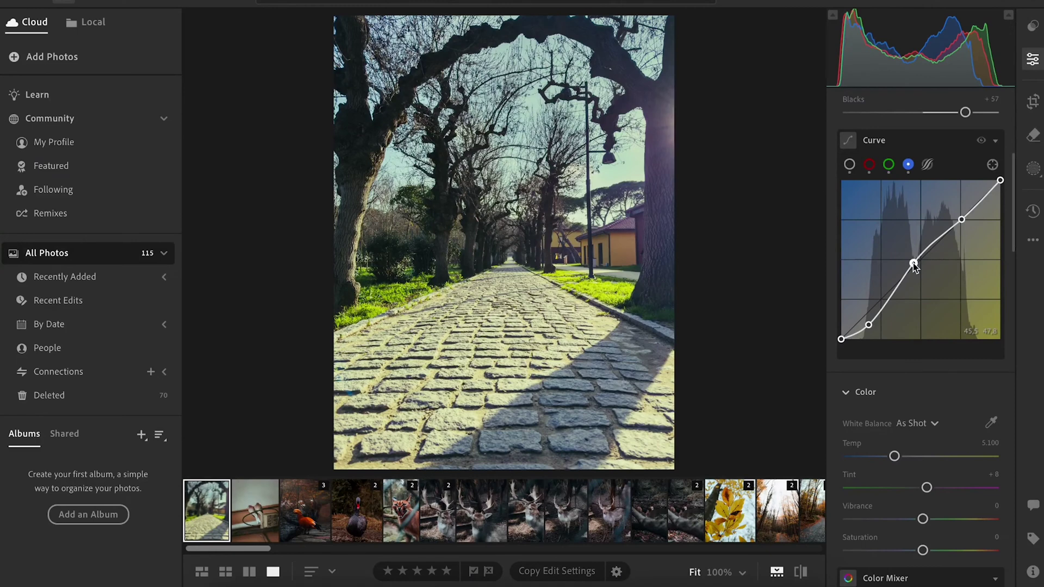
drag(961, 220, 951, 215)
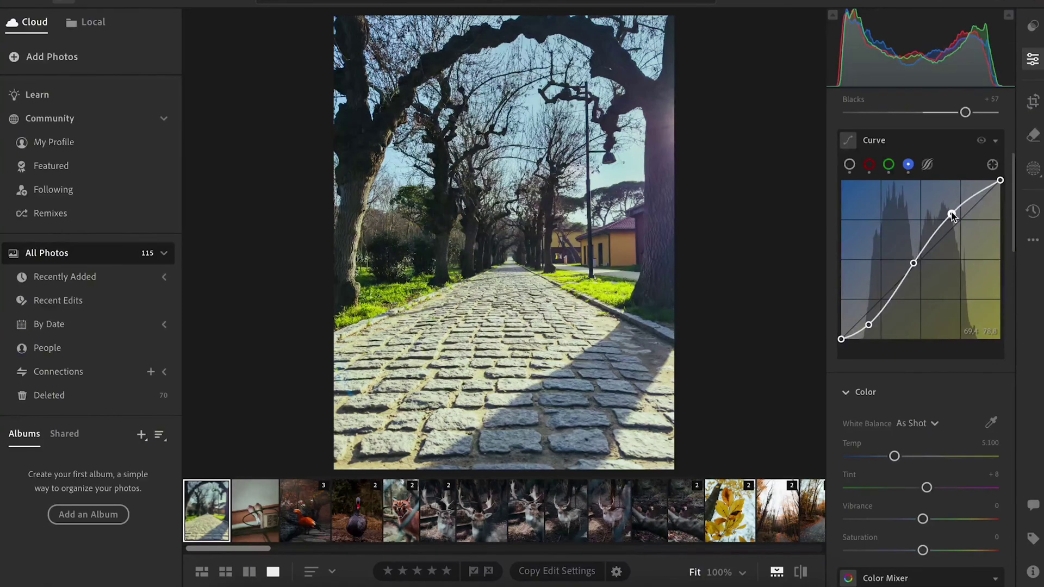
drag(951, 216, 953, 217)
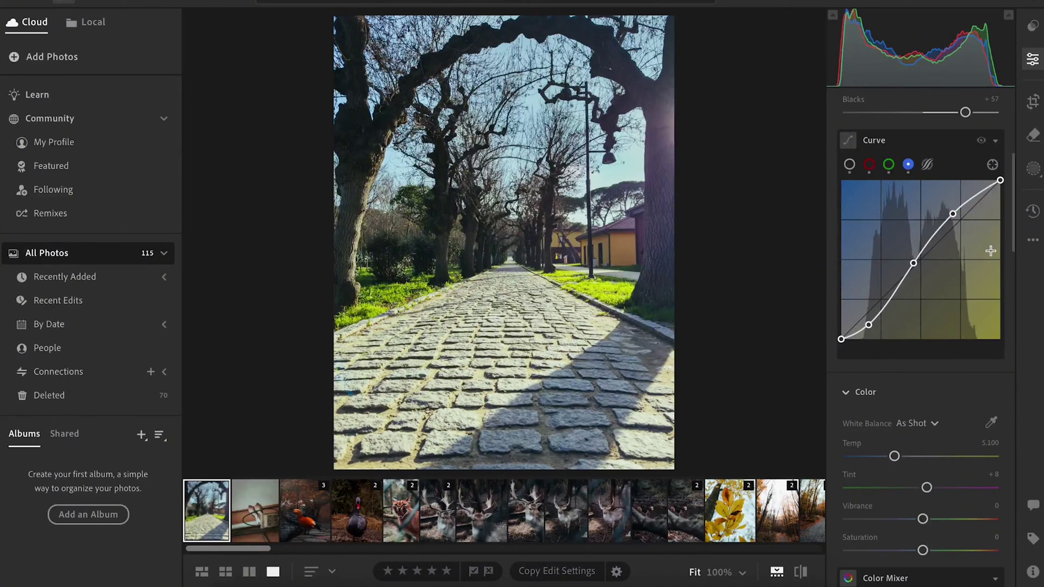
Compare the edit with the original and collapse the Curve panel
click(800, 572)
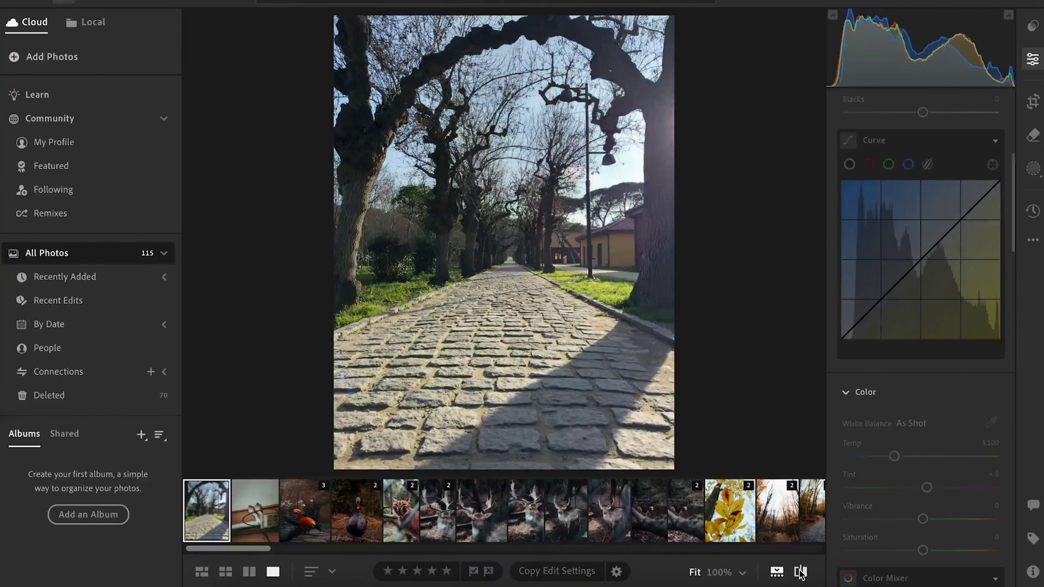
click(995, 141)
scroll(1014, 191, down, 3)
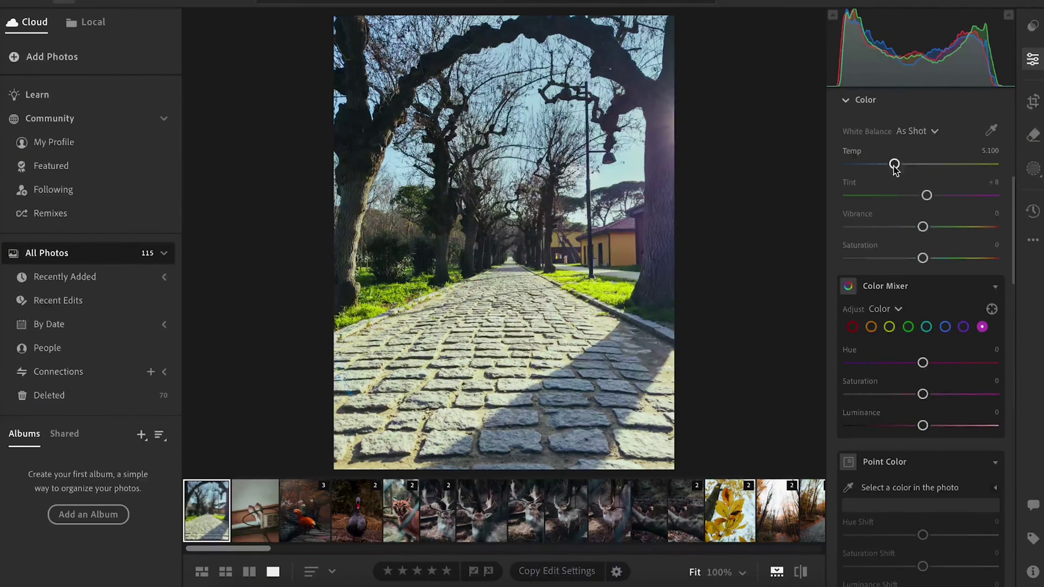
Set Temp to 5,135, Vibrance to +13 and Saturation to −11
drag(893, 164, 895, 164)
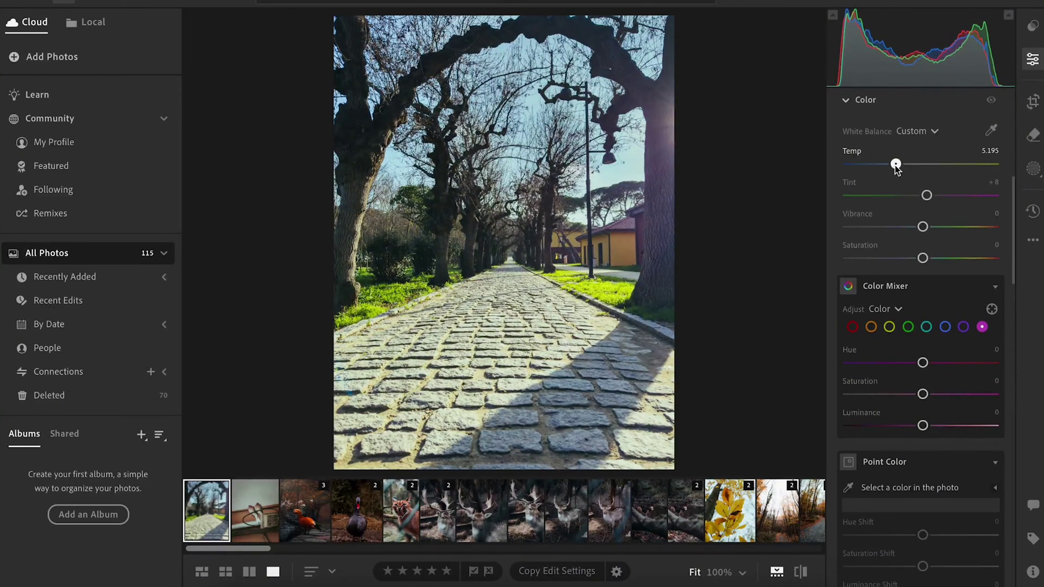
drag(895, 165, 896, 164)
drag(895, 164, 894, 164)
drag(893, 166, 893, 170)
drag(922, 226, 931, 229)
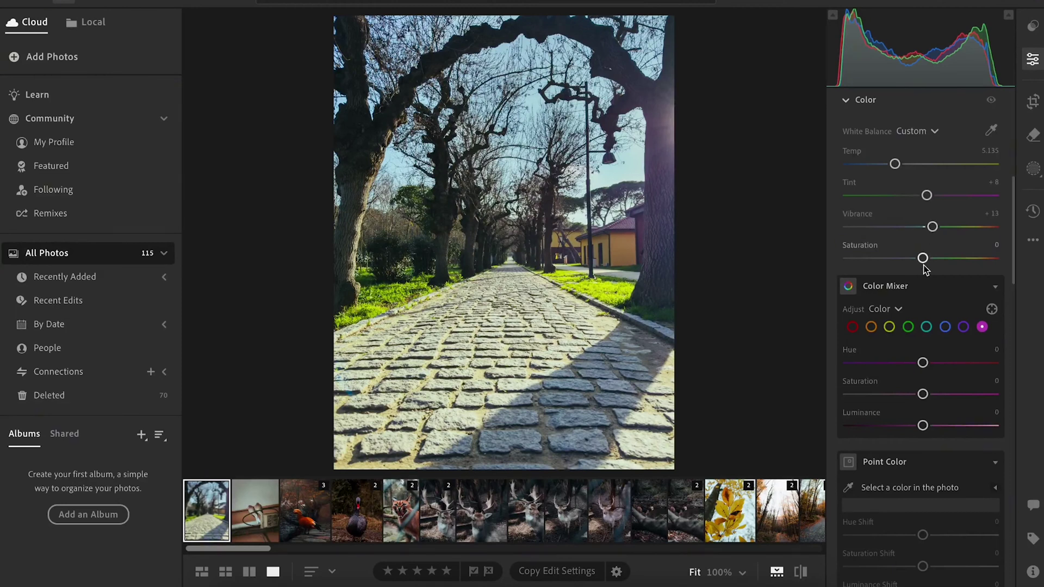
mouse_move(923, 258)
mouse_down()
mouse_move(892, 259)
mouse_move(943, 258)
mouse_move(892, 259)
mouse_move(915, 259)
mouse_up()
Set the reds in Color Mixer to Hue +20, Saturation −6, Luminance −17
click(854, 330)
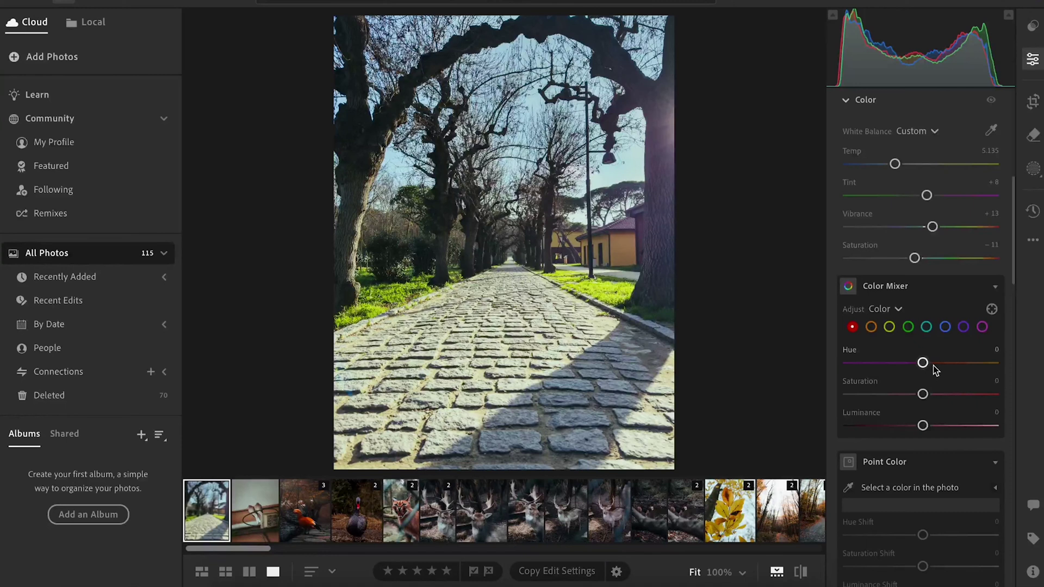
mouse_move(923, 363)
mouse_down()
mouse_move(943, 367)
mouse_move(932, 395)
mouse_move(913, 396)
mouse_move(967, 396)
mouse_move(908, 397)
mouse_move(917, 399)
mouse_up()
drag(917, 398, 918, 397)
drag(922, 426, 911, 428)
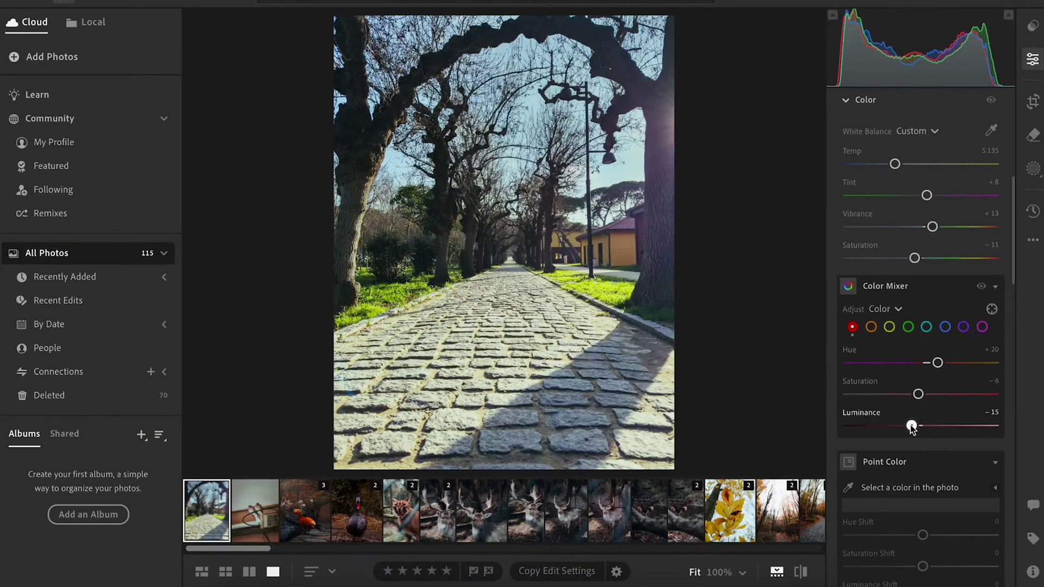
Set the oranges to Hue −16, Saturation −45, Luminance −22
click(870, 326)
drag(922, 363, 910, 367)
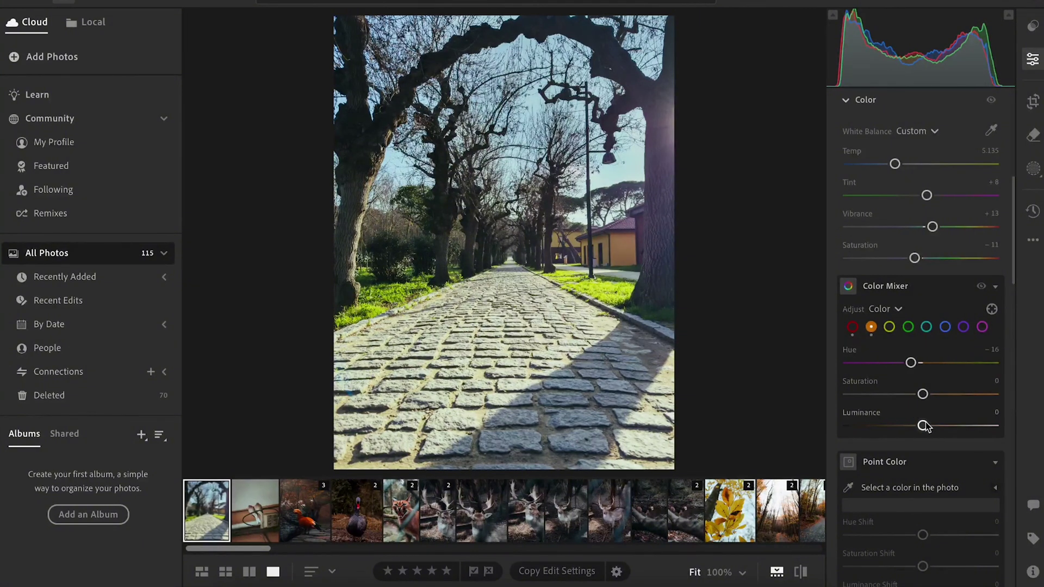
mouse_move(922, 394)
mouse_down()
mouse_move(933, 394)
mouse_move(889, 395)
mouse_up()
drag(923, 425, 907, 429)
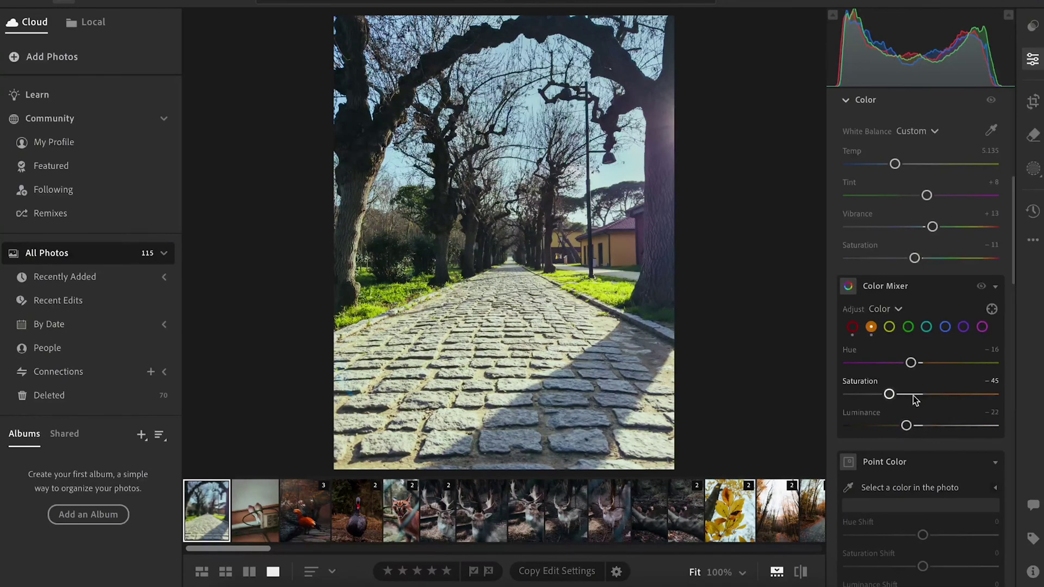
Shift the yellows' hue toward orange, desaturate them and brighten their luminance
click(890, 326)
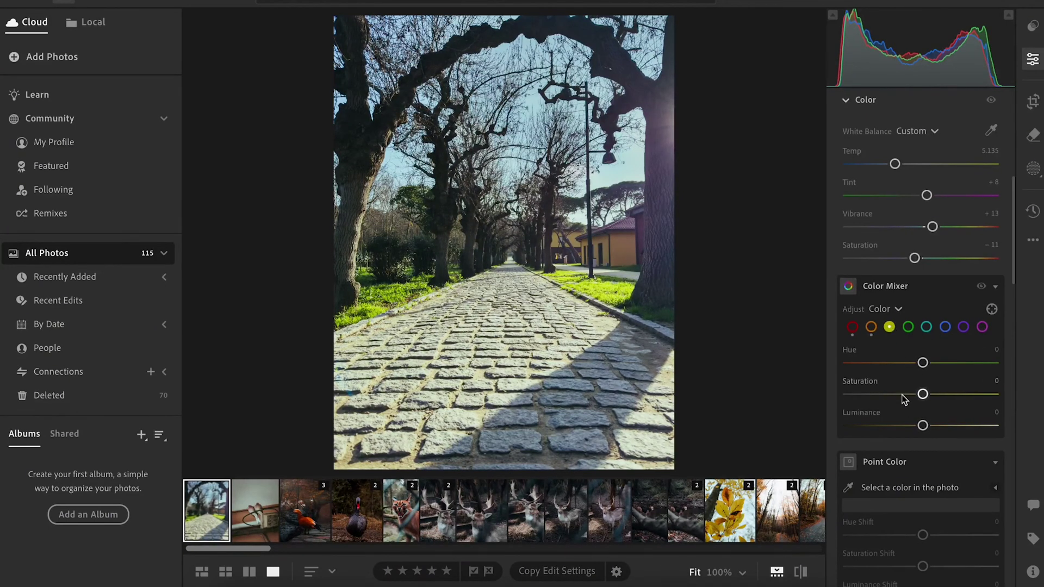
click(916, 362)
drag(889, 364, 877, 366)
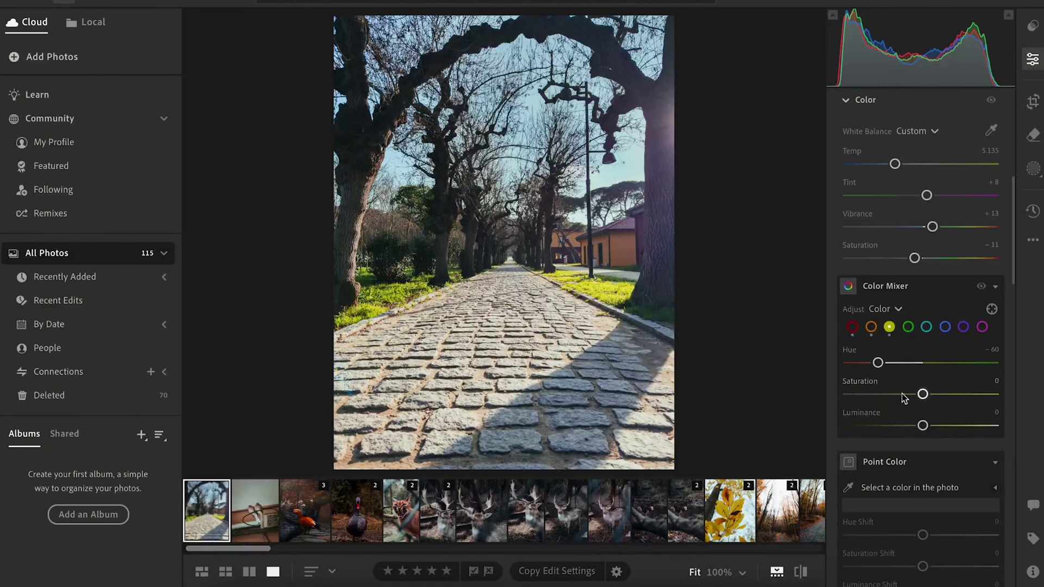
drag(922, 394, 908, 396)
drag(928, 423, 950, 425)
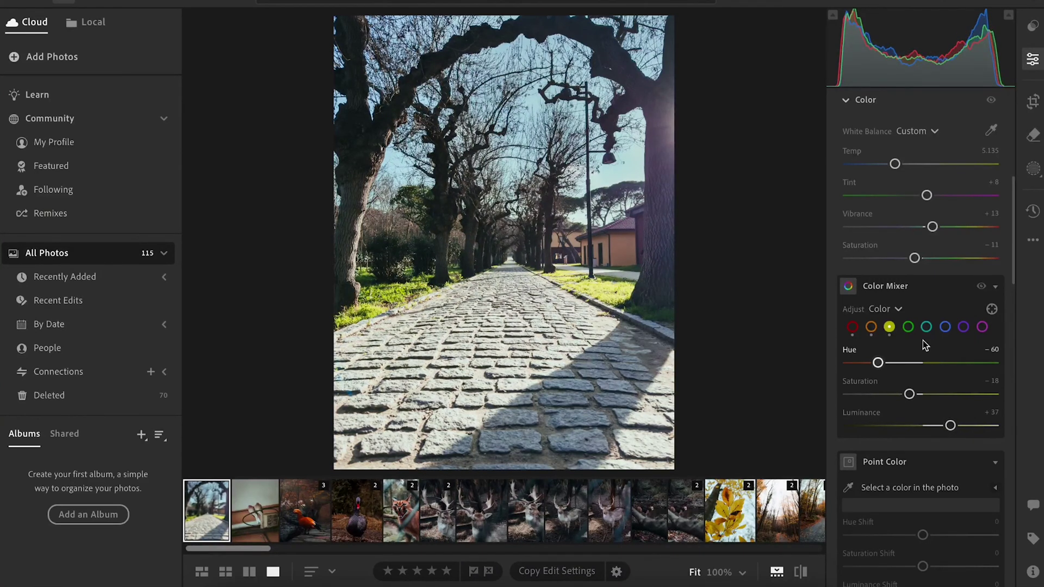
Set greens to Hue −93, Saturation −52, Luminance +27, and compare with the original
click(907, 331)
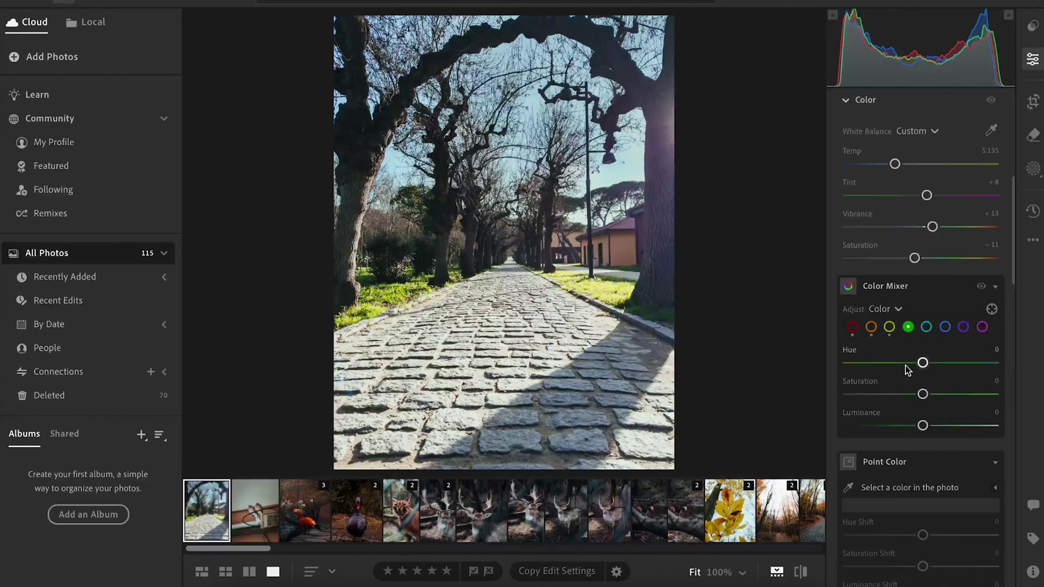
drag(922, 363, 849, 363)
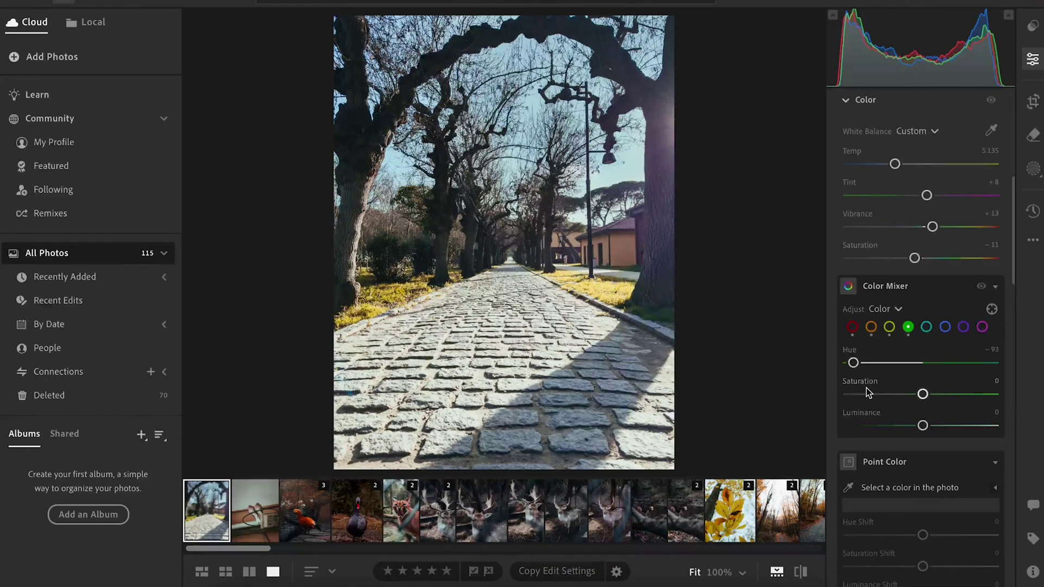
drag(922, 394, 882, 393)
drag(922, 425, 944, 429)
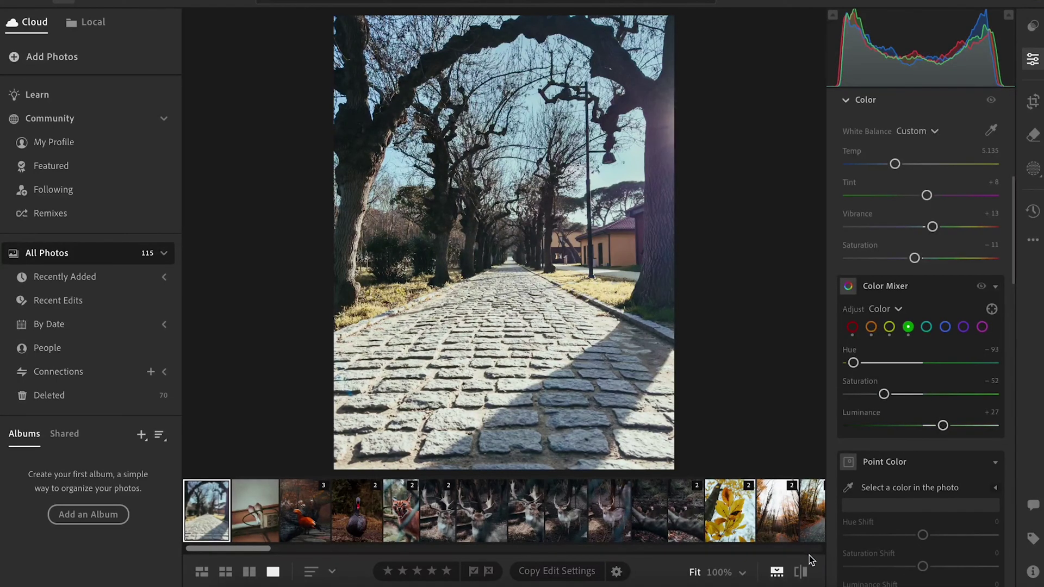
click(801, 571)
click(801, 572)
Set aqua to Hue −36, Saturation −60, Luminance +37
click(926, 327)
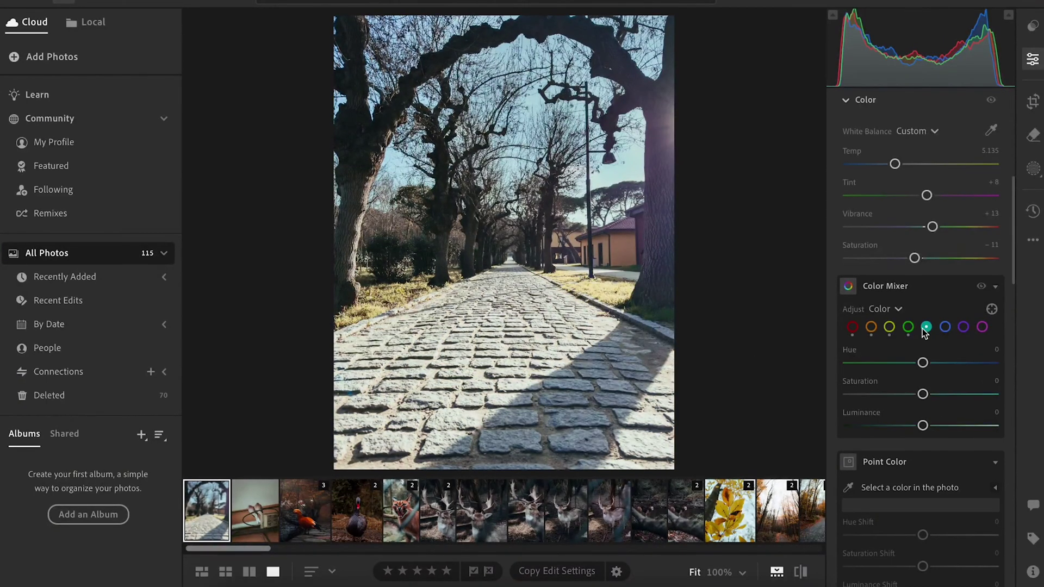
mouse_move(922, 363)
mouse_down()
mouse_move(881, 363)
mouse_move(896, 364)
mouse_move(878, 395)
mouse_up()
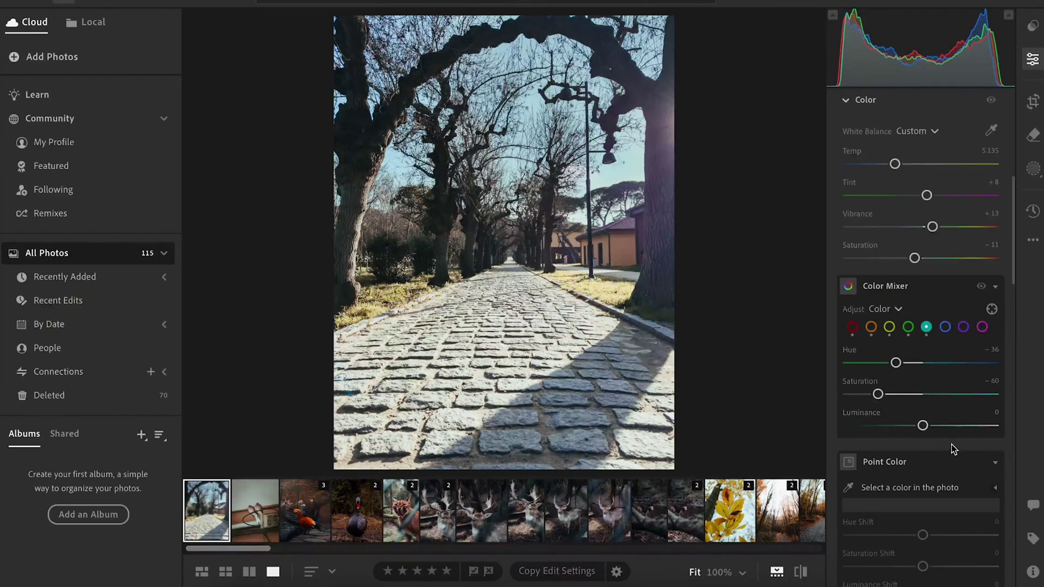
drag(922, 425, 956, 429)
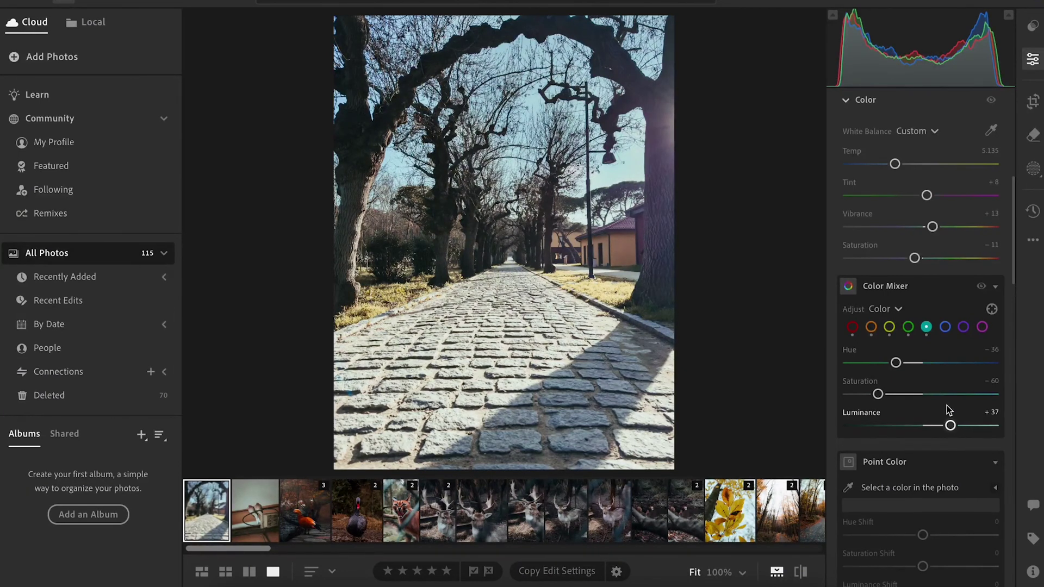
Set blue to Hue −10, Saturation −70, Luminance −16
click(946, 327)
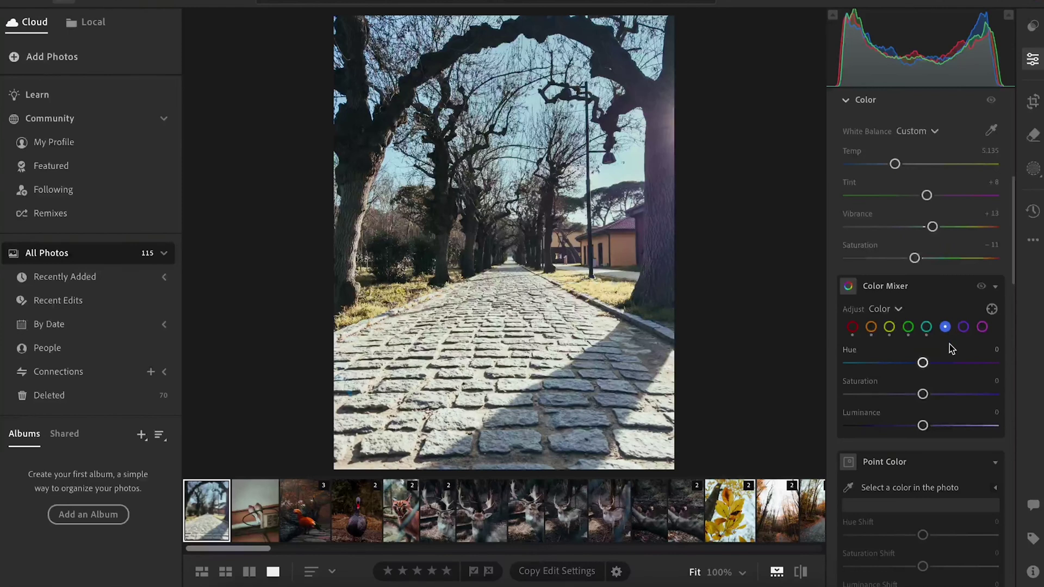
drag(922, 363, 914, 366)
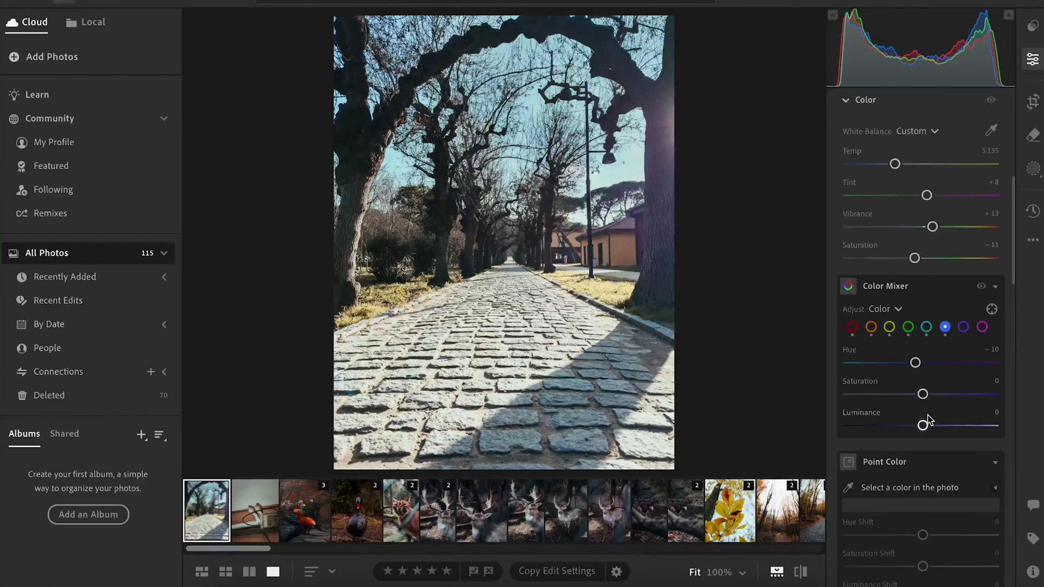
drag(923, 394, 870, 396)
drag(922, 425, 910, 427)
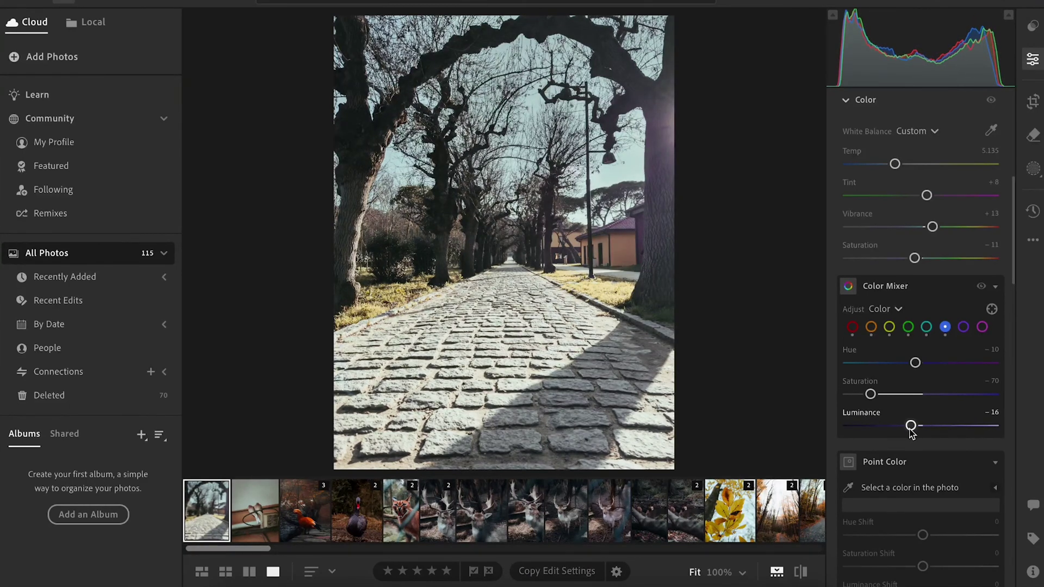
Set the purples to Saturation −100 and Luminance −32 in the Color Mixer
click(963, 328)
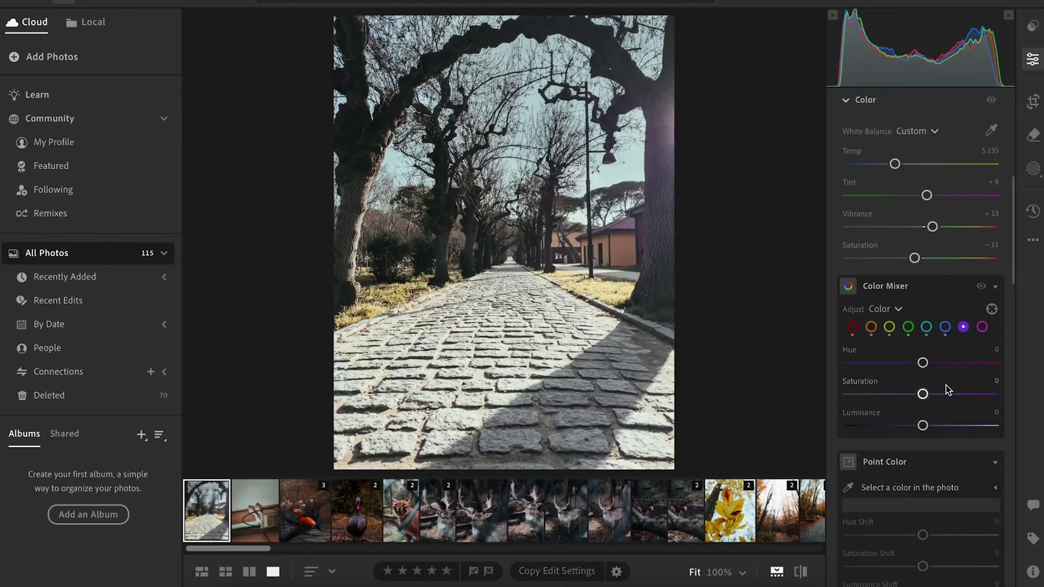
drag(922, 393, 807, 393)
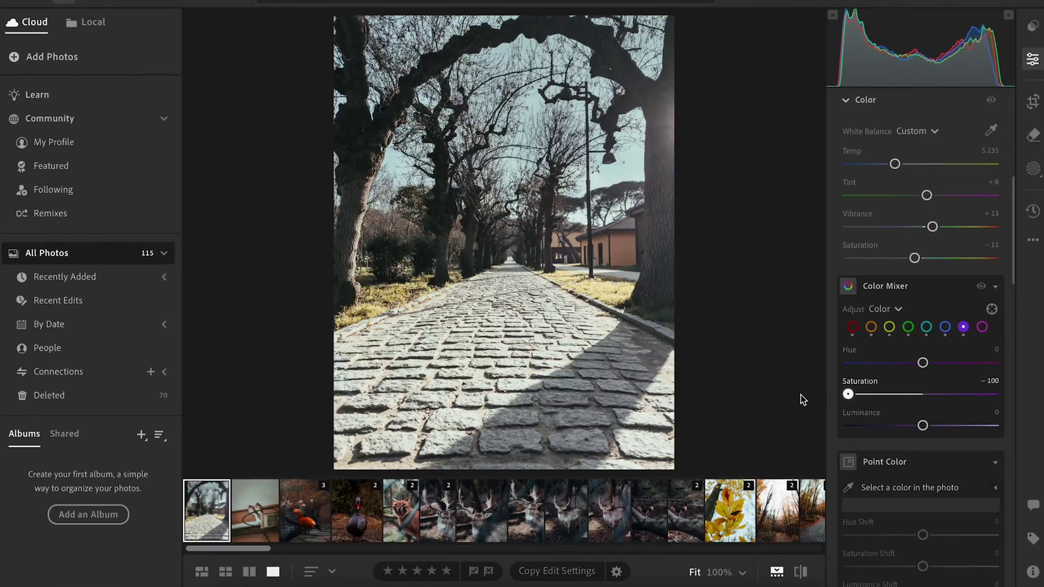
mouse_move(923, 425)
mouse_down()
mouse_move(944, 425)
mouse_move(896, 425)
mouse_move(946, 425)
mouse_move(898, 427)
mouse_up()
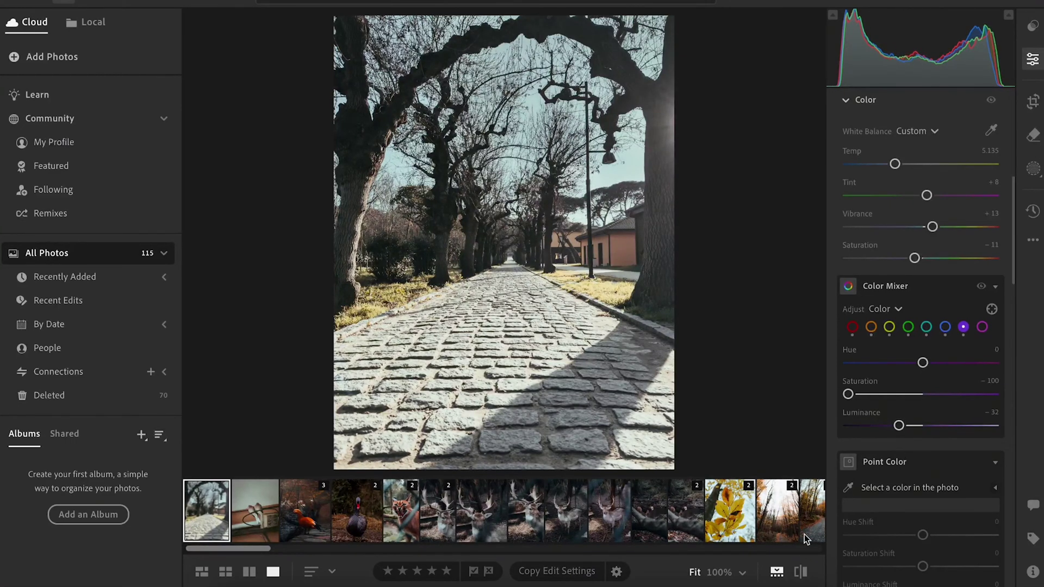
Mute the magentas to Saturation −59, Luminance −43, and compare with the original
click(981, 327)
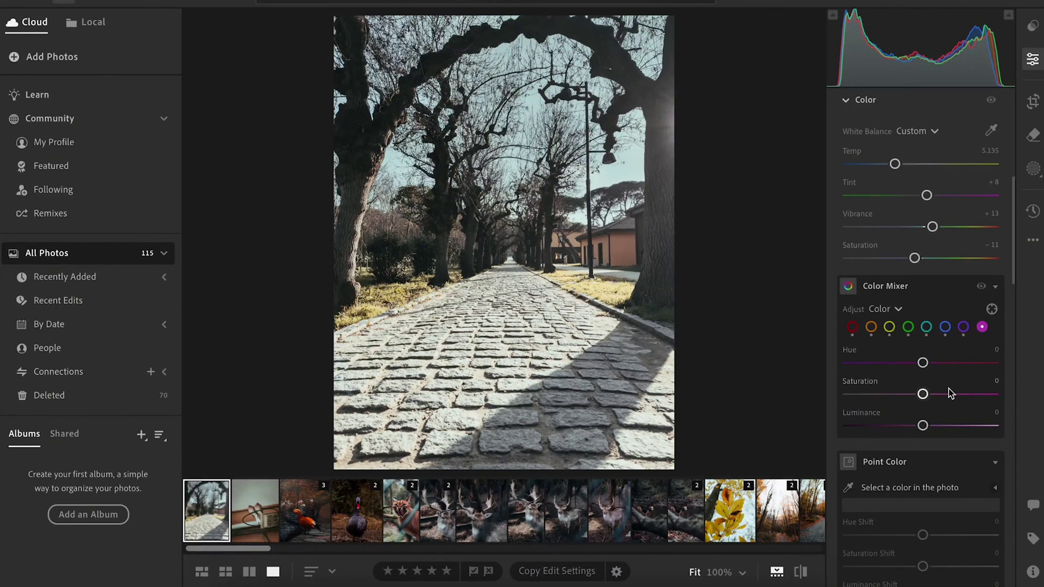
mouse_move(923, 393)
mouse_down()
mouse_move(935, 394)
mouse_move(878, 394)
mouse_up()
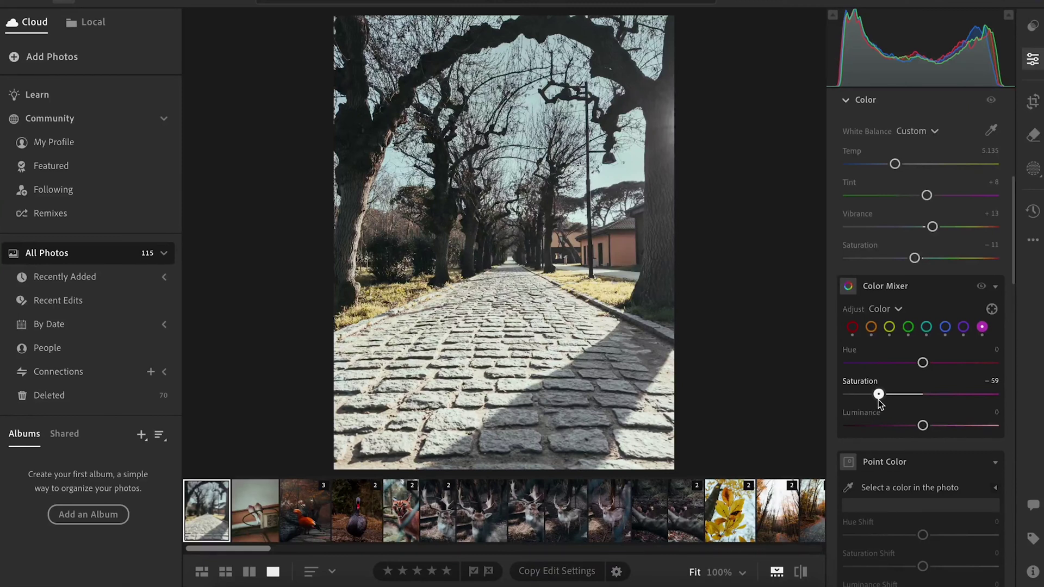
drag(931, 426, 892, 431)
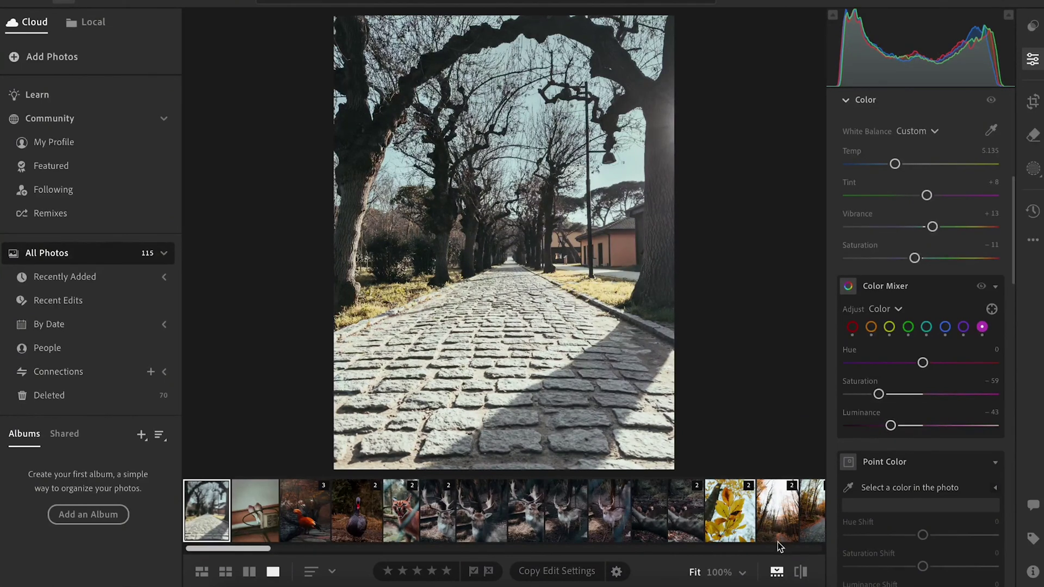
click(801, 573)
click(801, 572)
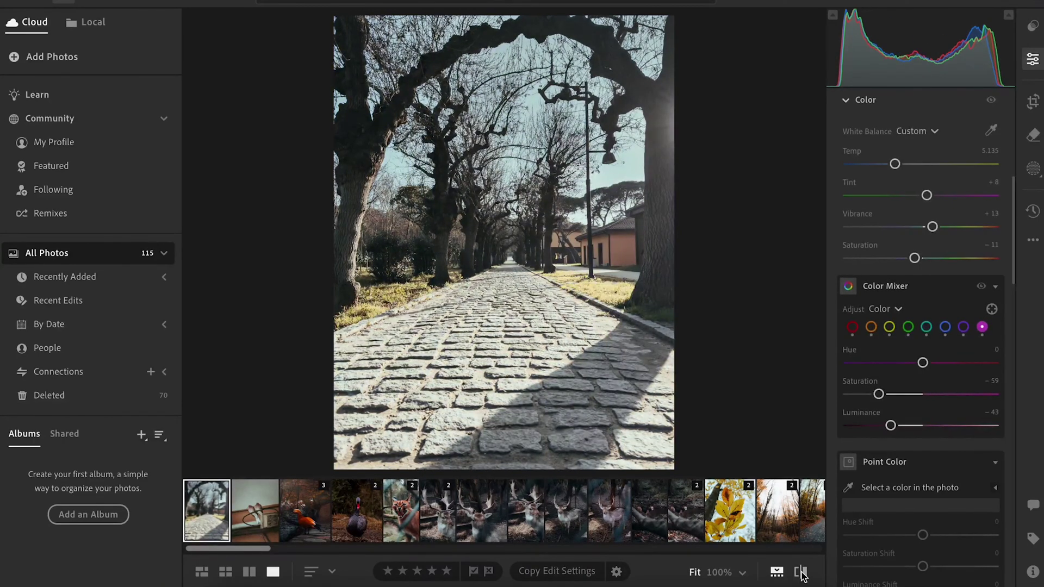
mouse_move(1012, 220)
mouse_down()
mouse_move(1013, 276)
mouse_move(1013, 234)
mouse_up()
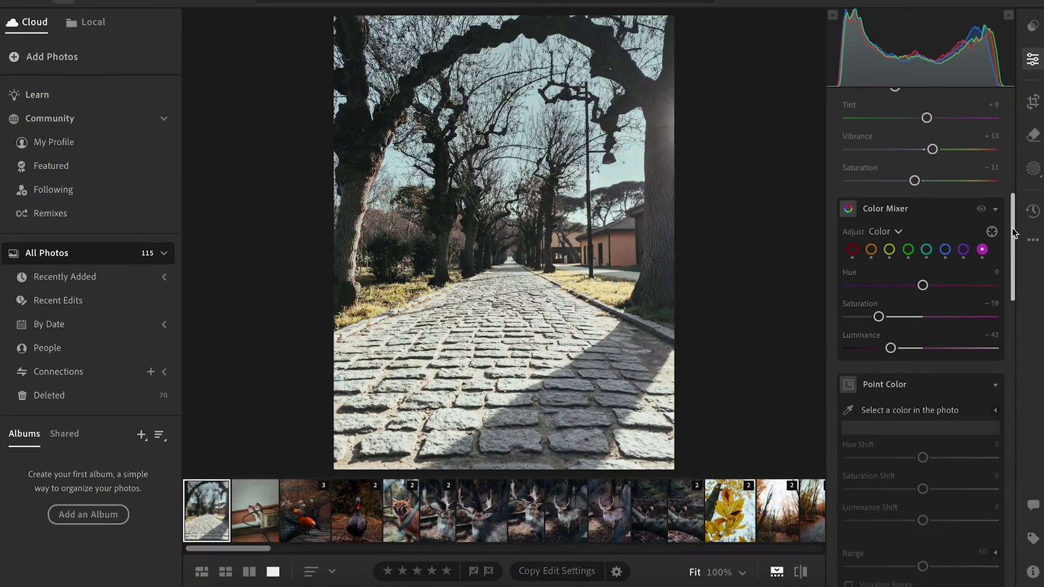
drag(1013, 233, 1024, 313)
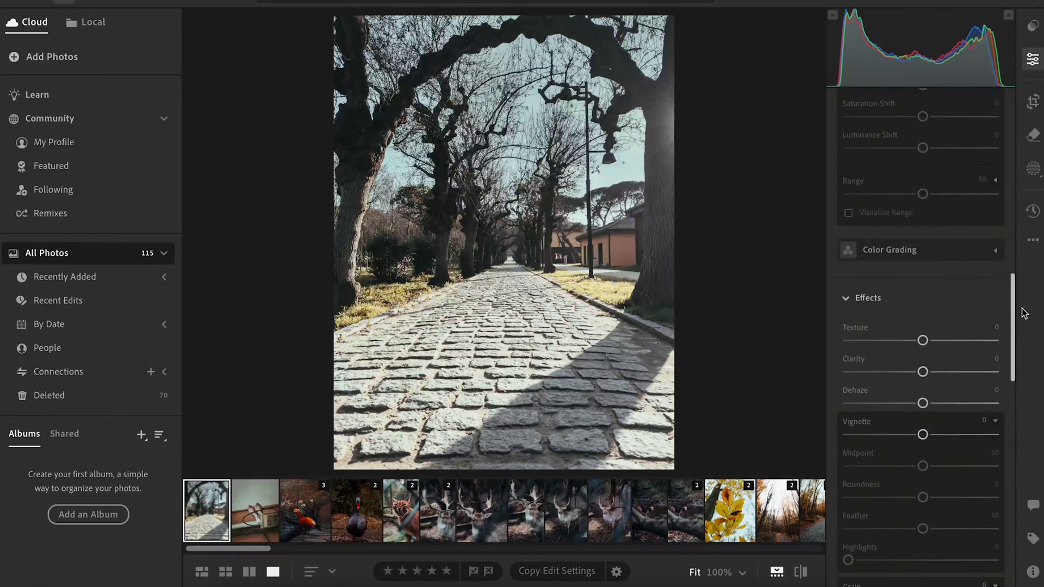
Tint the shadows at Hue 220, Saturation 3, with grading Blending 100 and Balance +45
click(995, 250)
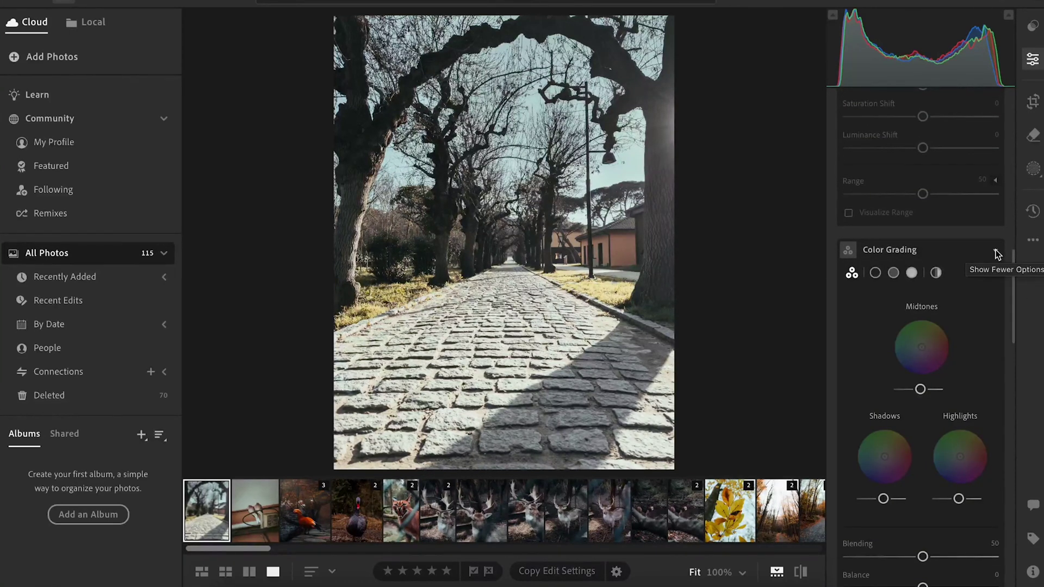
drag(1013, 262, 1014, 273)
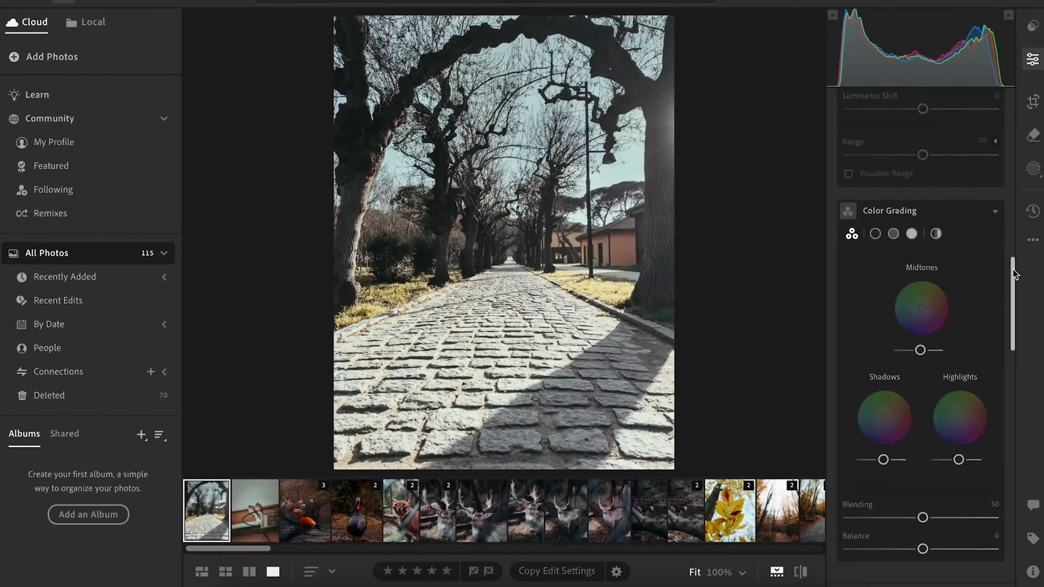
click(875, 234)
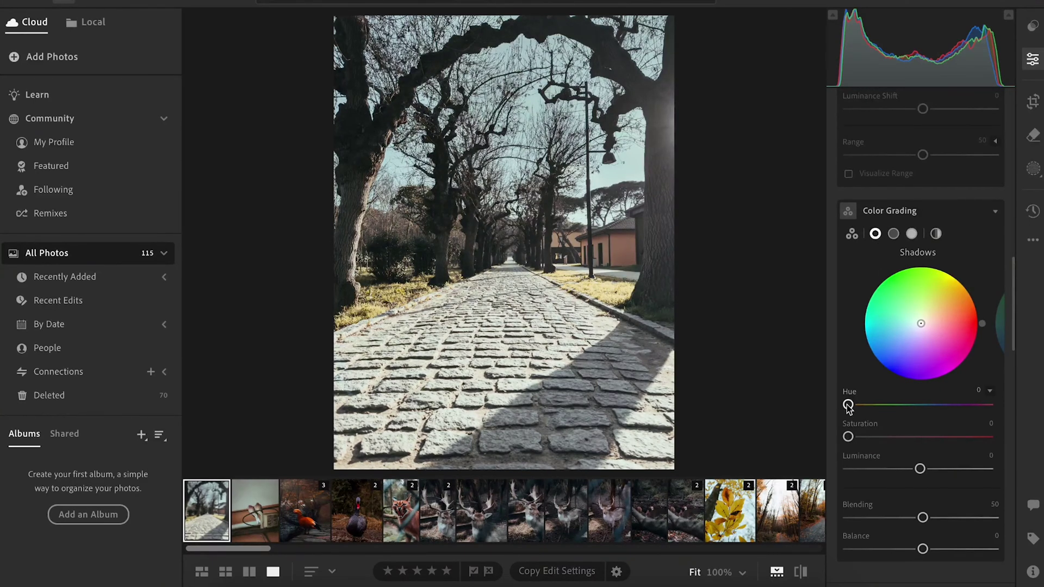
drag(848, 405, 935, 407)
drag(849, 440, 852, 442)
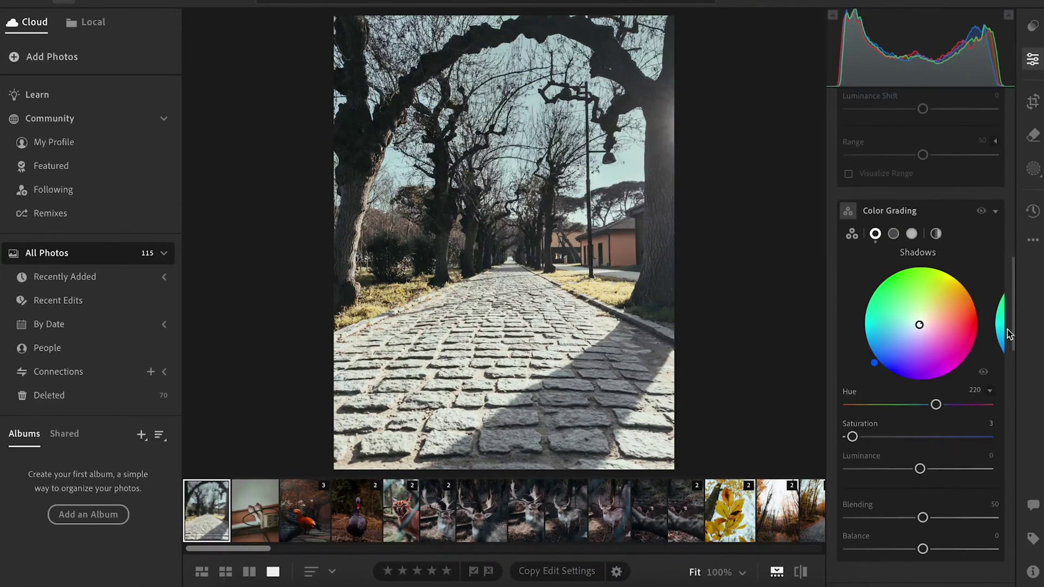
scroll(965, 404, down, 2)
drag(922, 461, 998, 460)
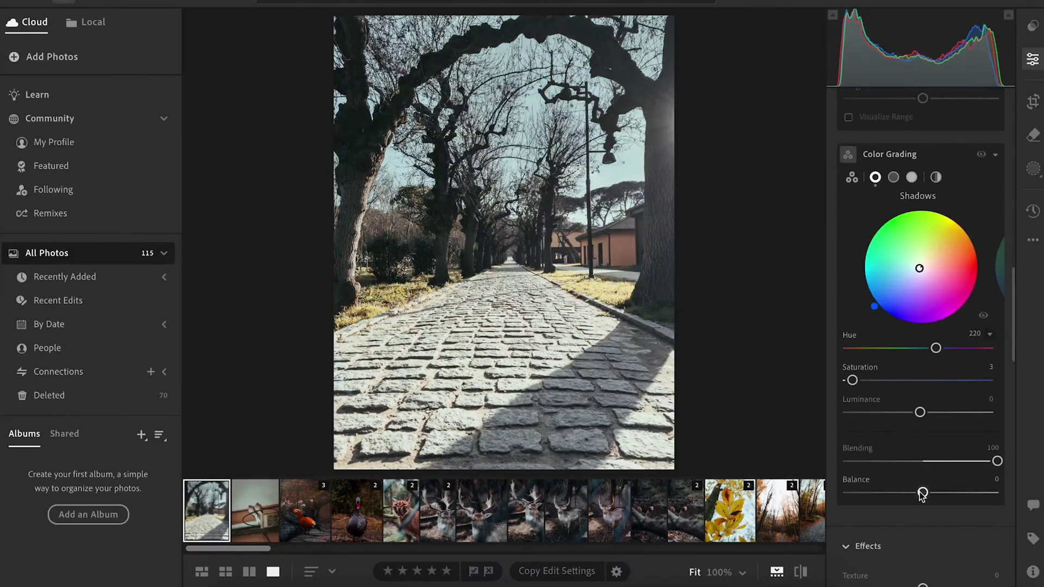
mouse_move(923, 493)
mouse_down()
mouse_move(955, 492)
mouse_move(897, 493)
mouse_move(955, 492)
mouse_up()
Warm the highlights to Hue 51, Saturation 10, check against the original, then collapse Color Grading
click(893, 178)
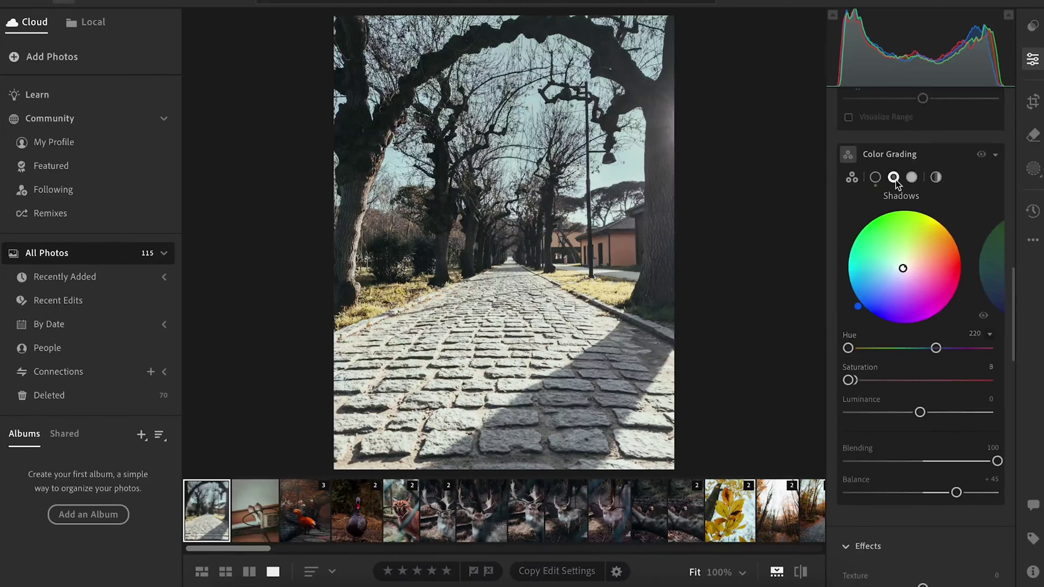
click(805, 577)
click(911, 178)
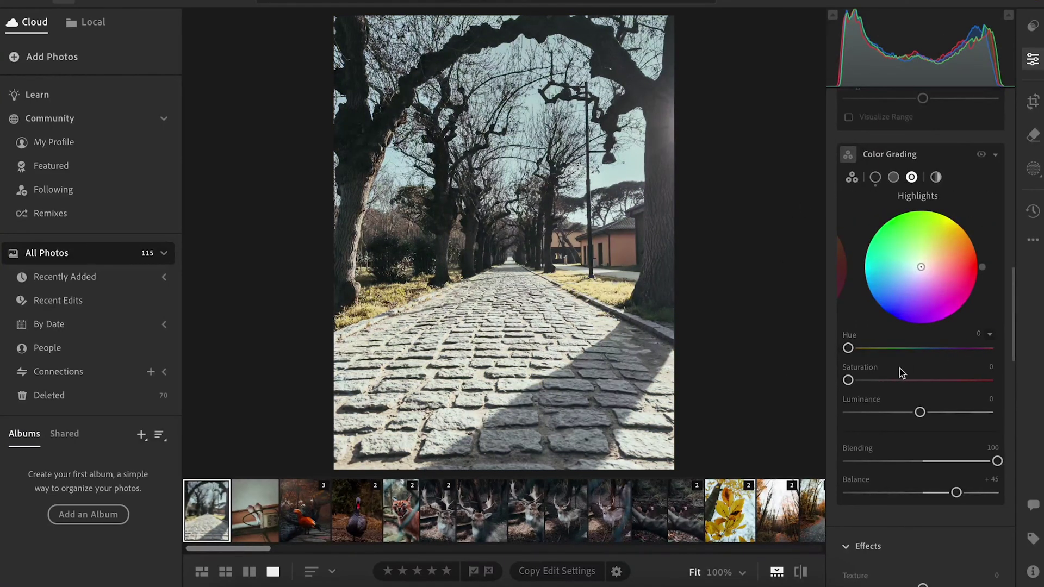
drag(848, 347, 869, 349)
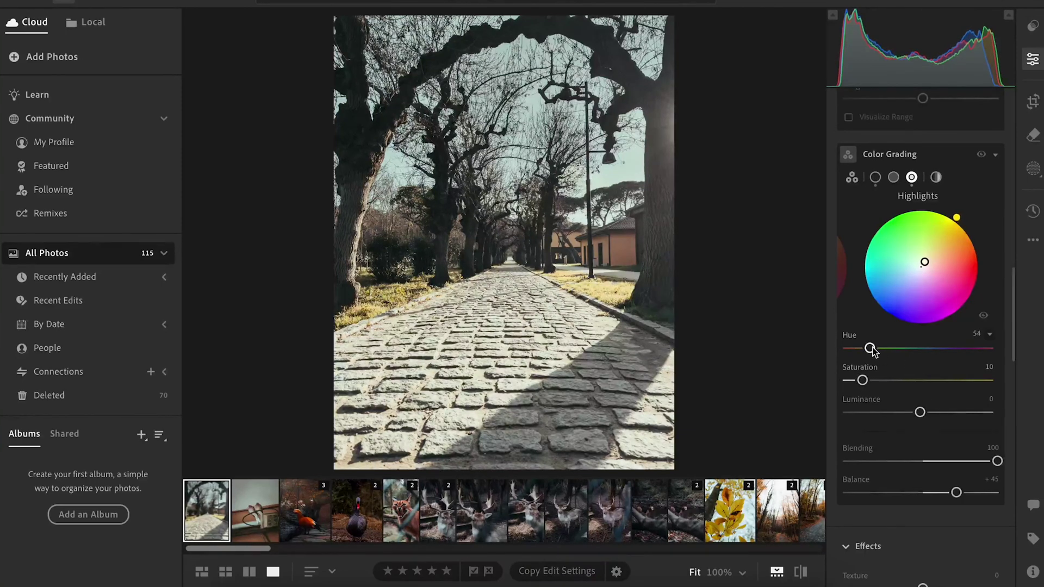
drag(872, 349, 869, 350)
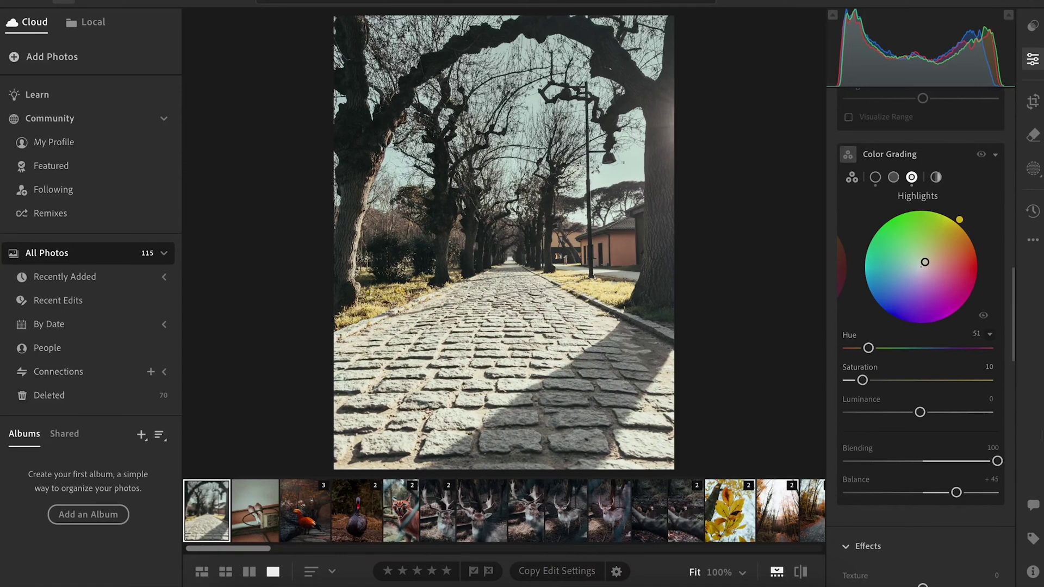
click(794, 575)
click(794, 575)
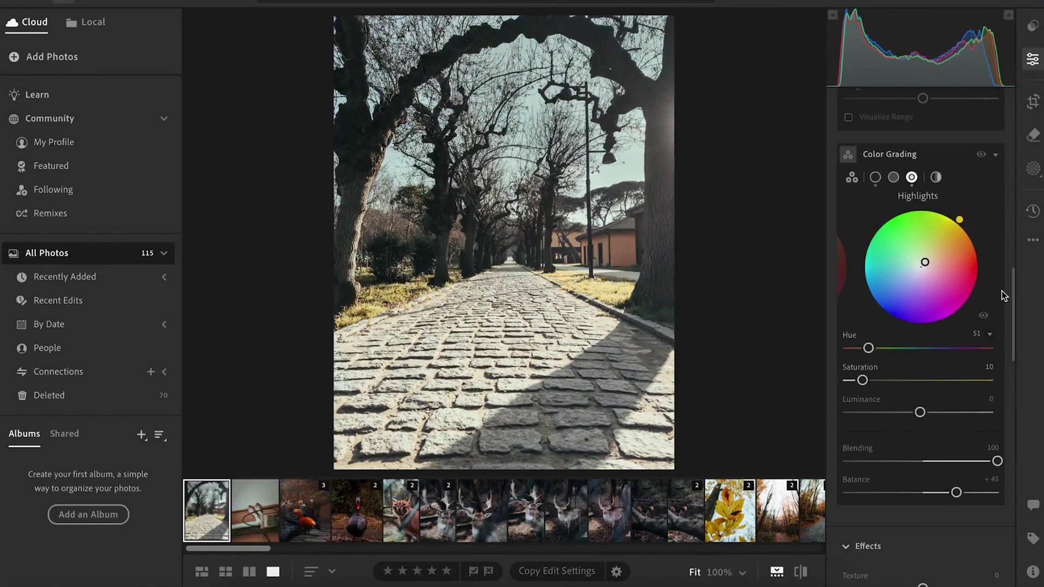
click(995, 154)
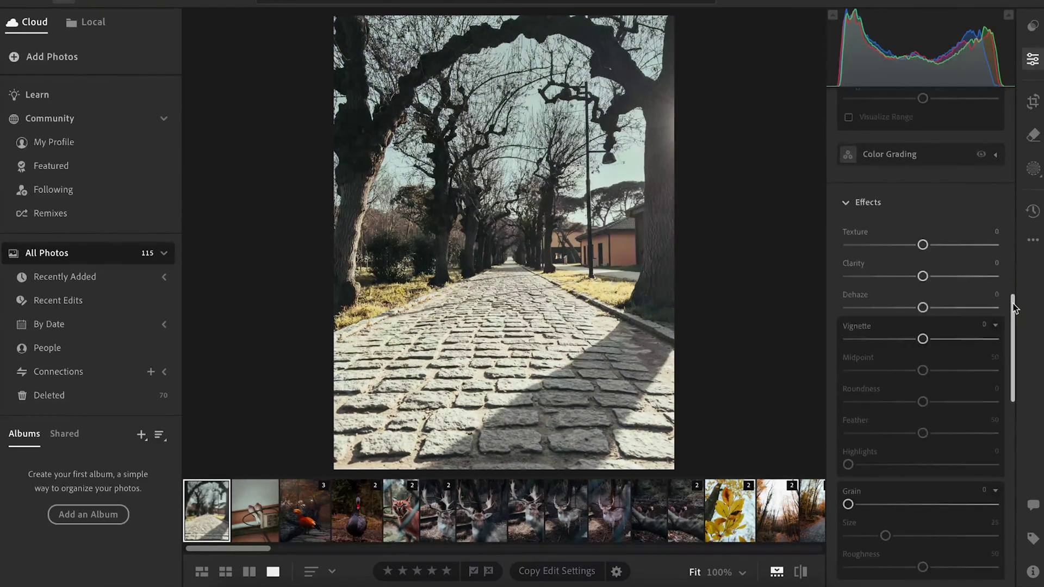
Soften the photo with Clarity −47 and Texture −5
drag(1013, 308, 1013, 310)
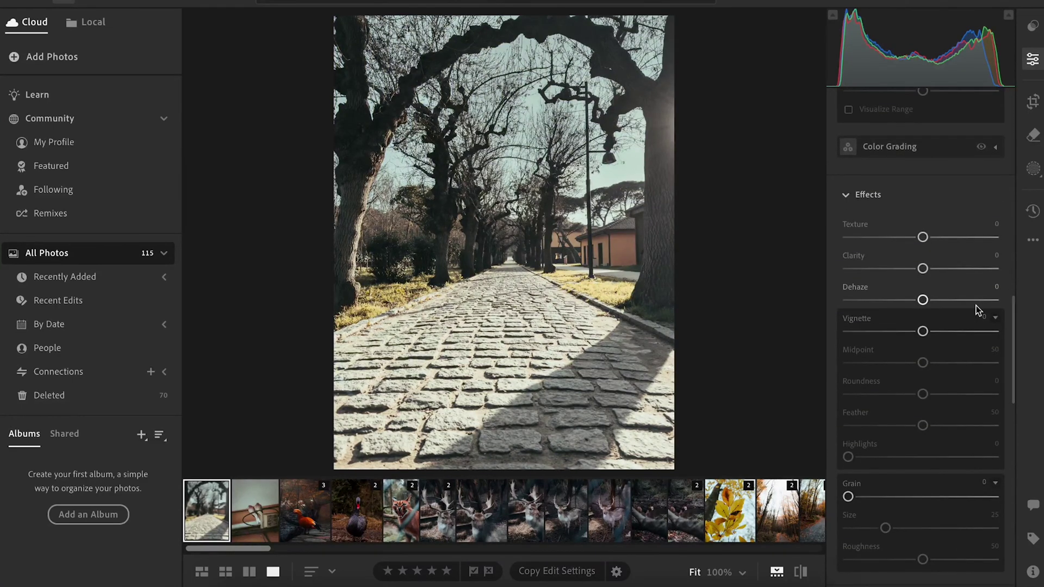
drag(922, 269, 886, 269)
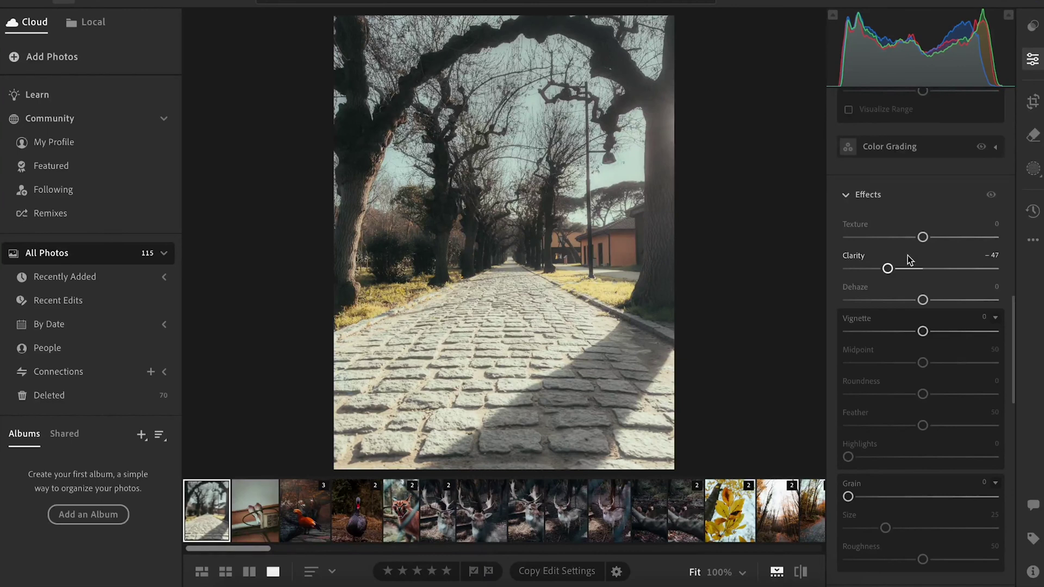
mouse_move(922, 240)
mouse_down()
mouse_move(938, 241)
mouse_move(917, 244)
mouse_up()
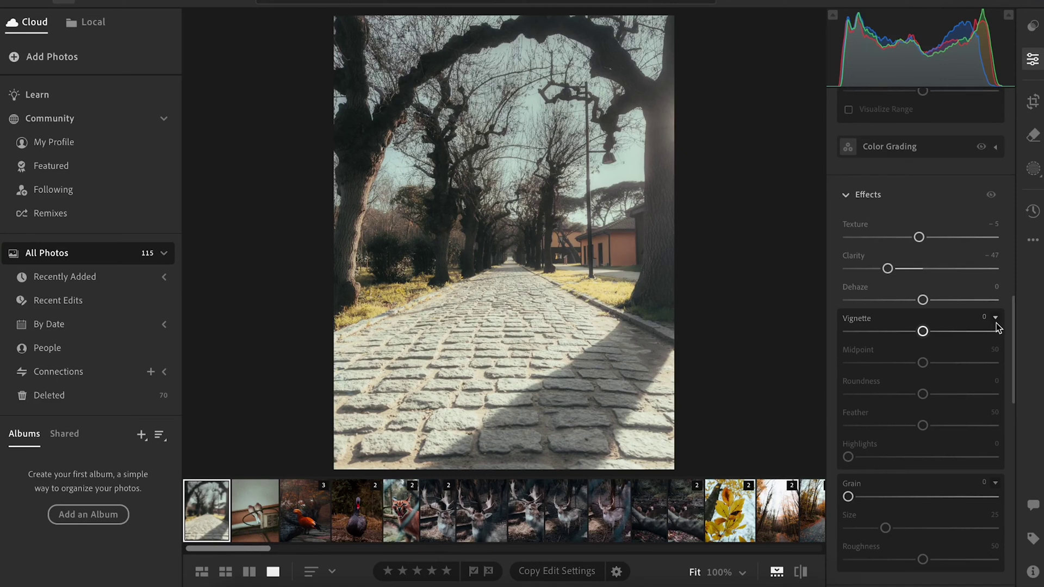
Add a −35 vignette with Midpoint 35, Roundness +34 and Feather about 54
drag(922, 331, 896, 332)
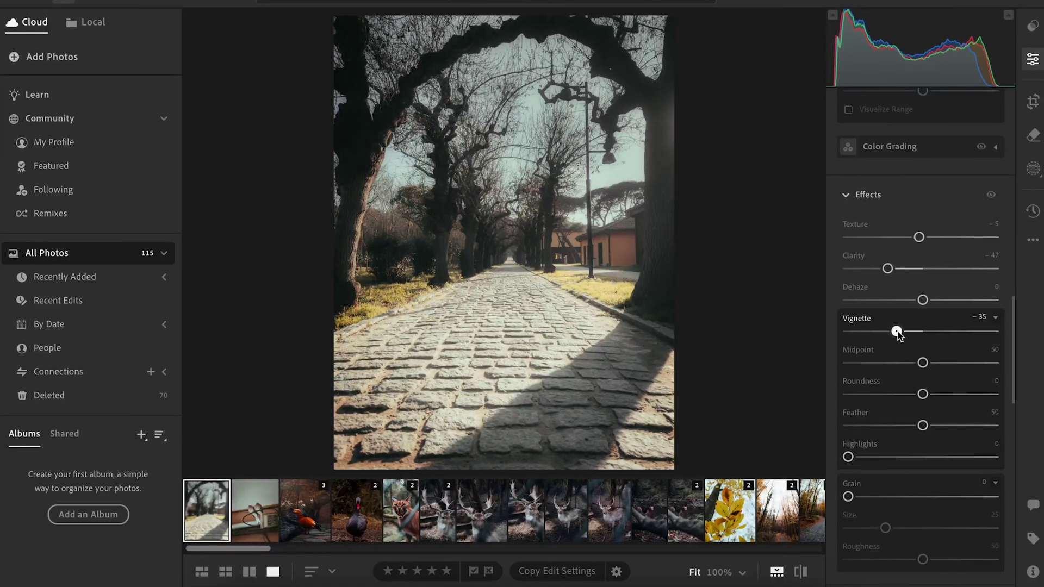
drag(922, 362, 890, 365)
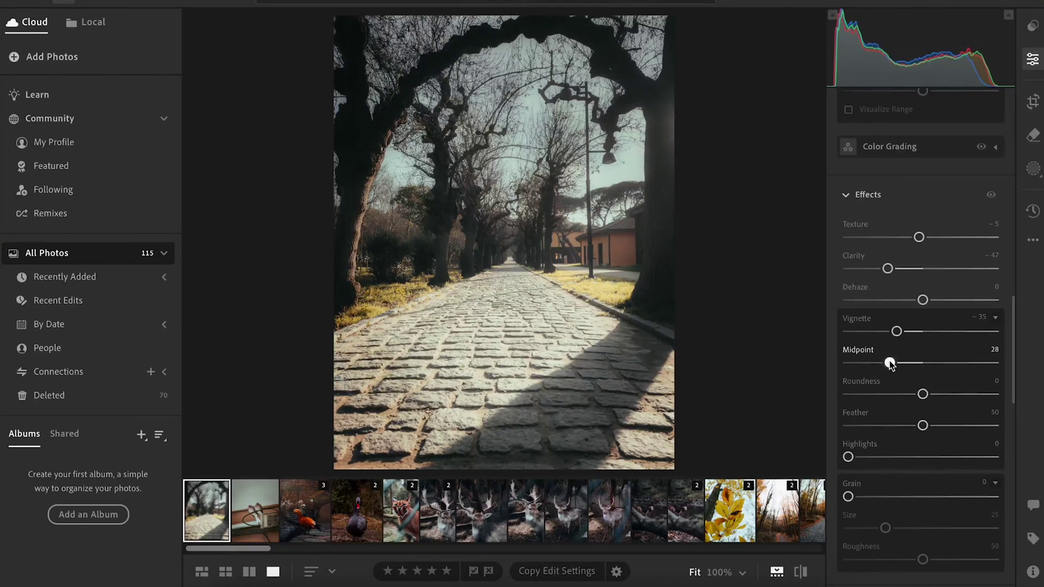
drag(892, 366, 900, 363)
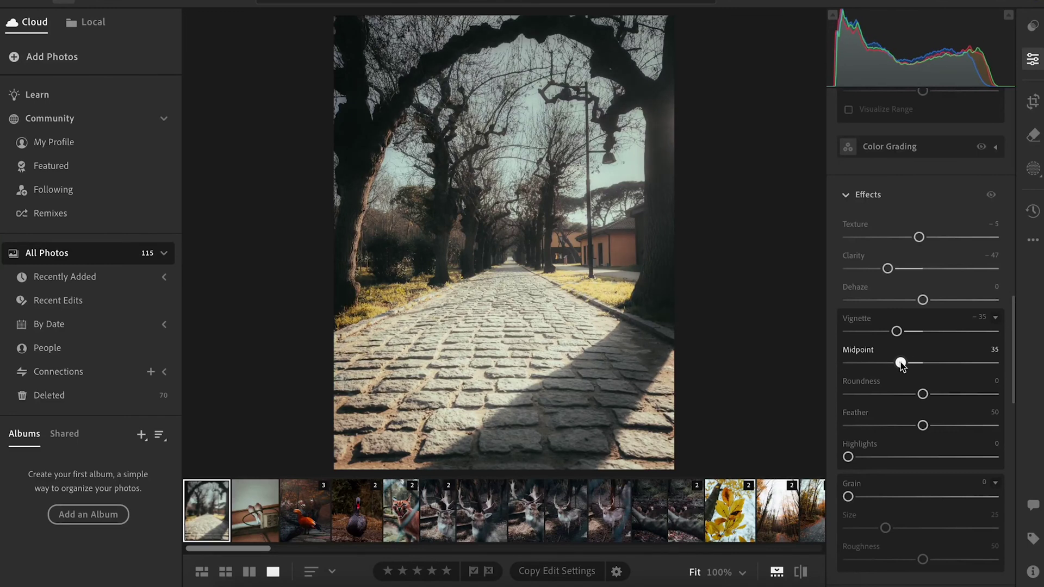
mouse_move(915, 398)
mouse_down()
mouse_move(888, 395)
mouse_move(990, 395)
mouse_move(906, 399)
mouse_move(944, 402)
mouse_move(972, 426)
mouse_move(869, 425)
mouse_move(930, 429)
mouse_up()
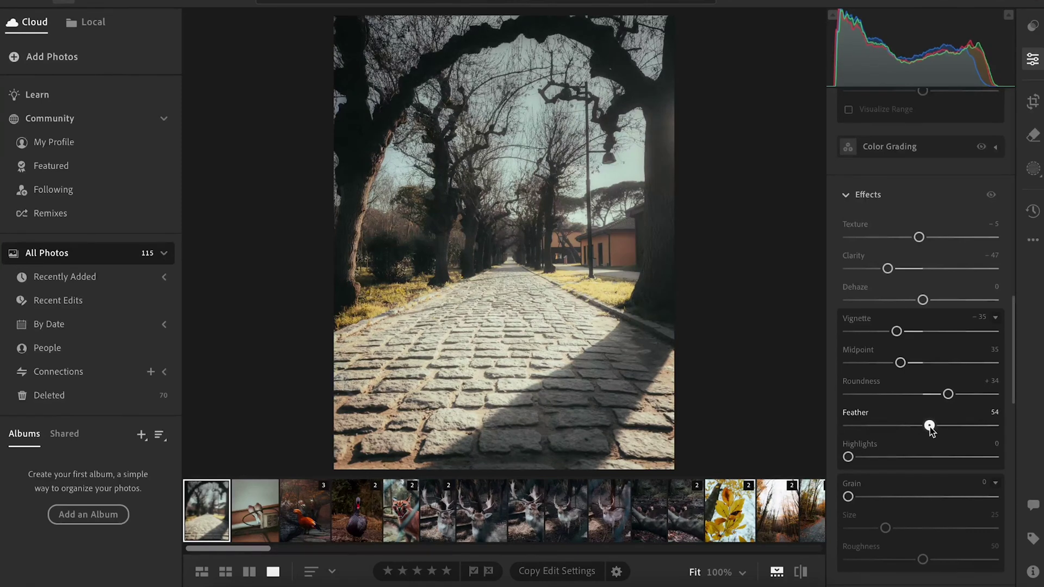
Set Sharpening to 65, Radius 0.5, Detail 100 and Masking 64, then compare before/after
drag(1013, 325, 1012, 388)
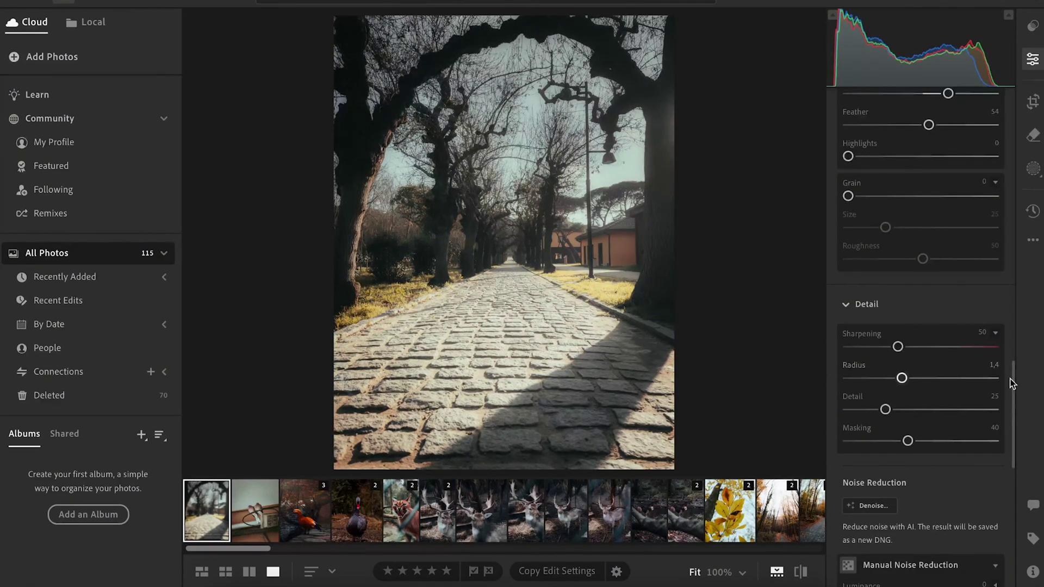
drag(897, 346, 919, 347)
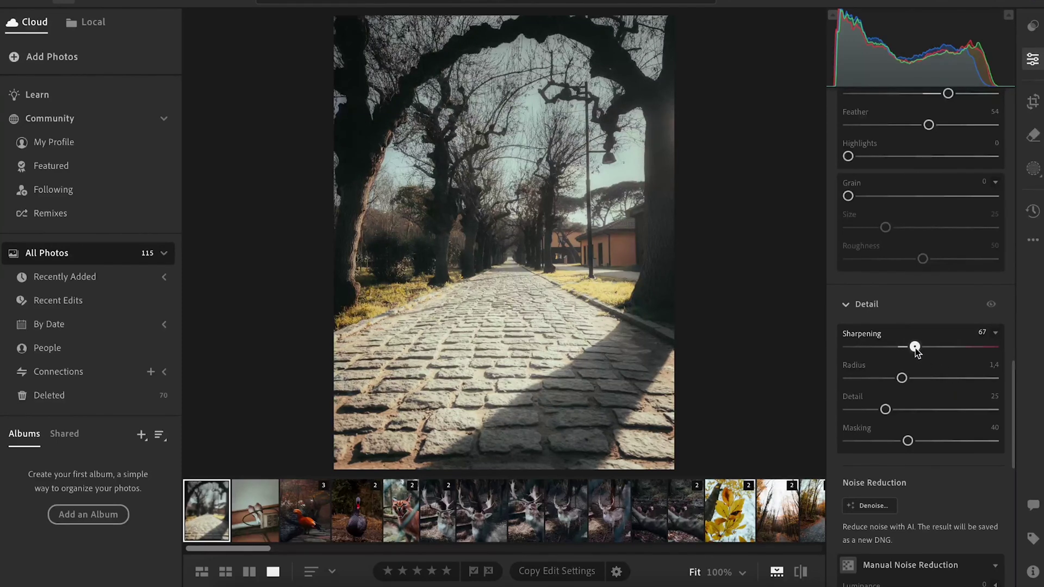
mouse_move(901, 378)
mouse_down()
mouse_move(877, 378)
mouse_move(1016, 416)
mouse_up()
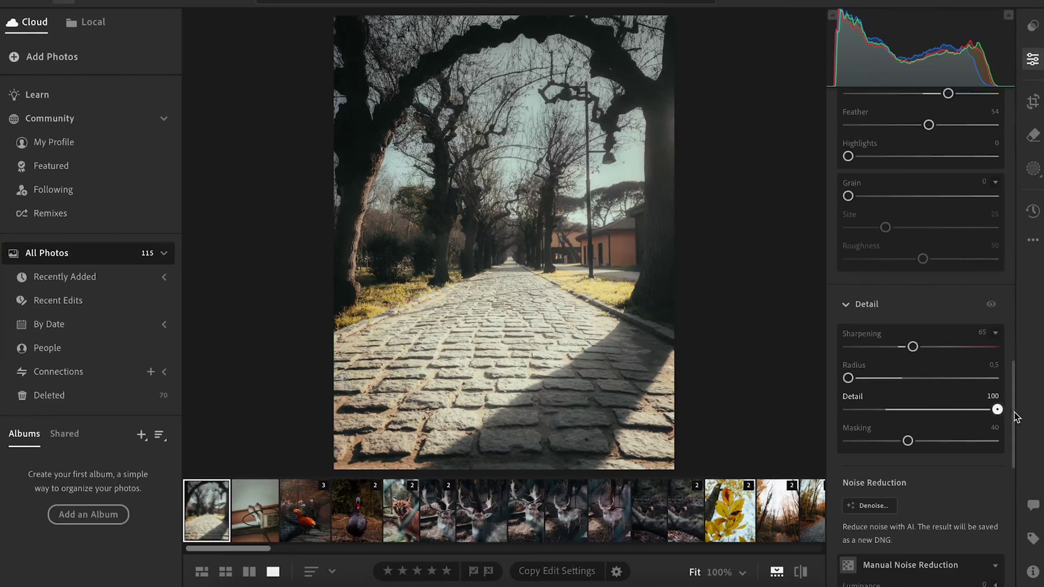
drag(907, 441, 941, 443)
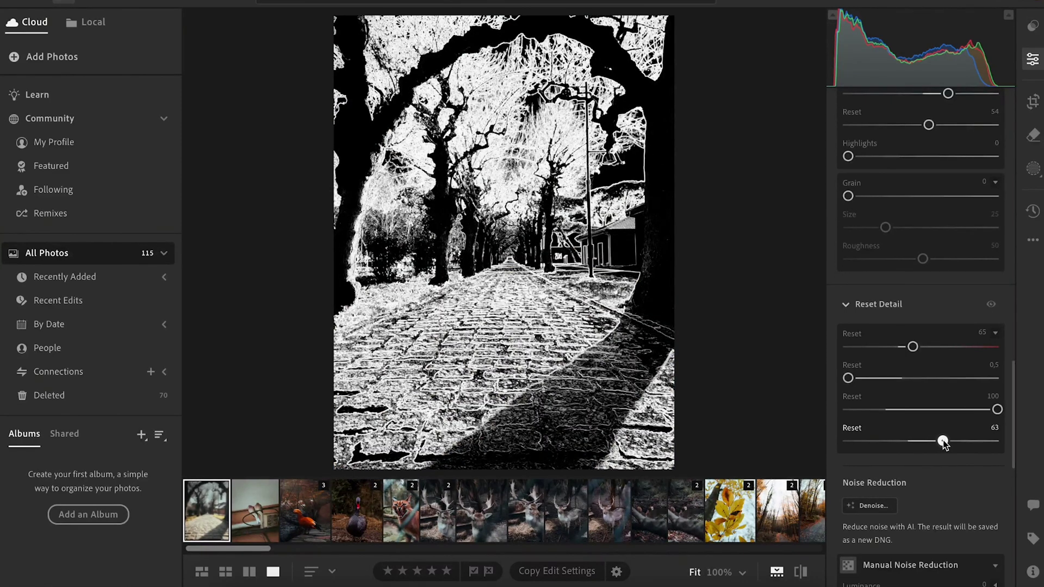
drag(942, 444, 943, 443)
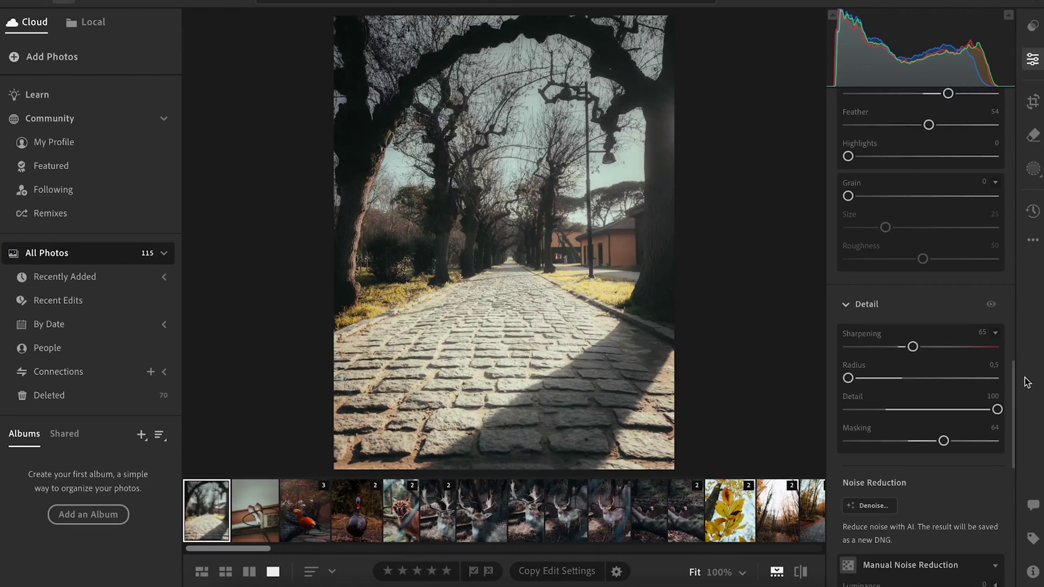
drag(1012, 372, 1012, 357)
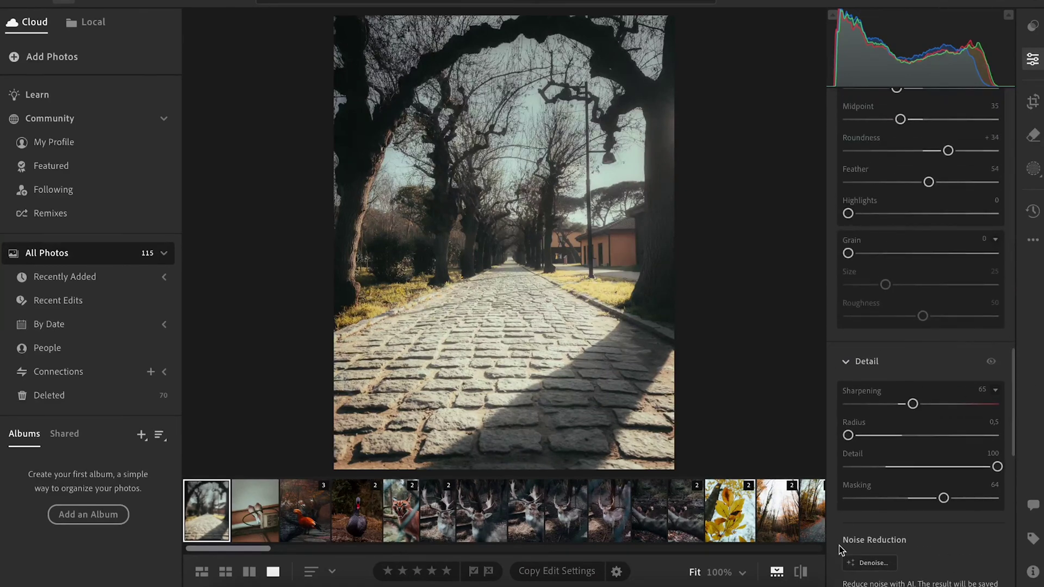
click(804, 574)
Darken the foreground with a linear gradient rising from the bottom at Exposure −0.72
click(1032, 169)
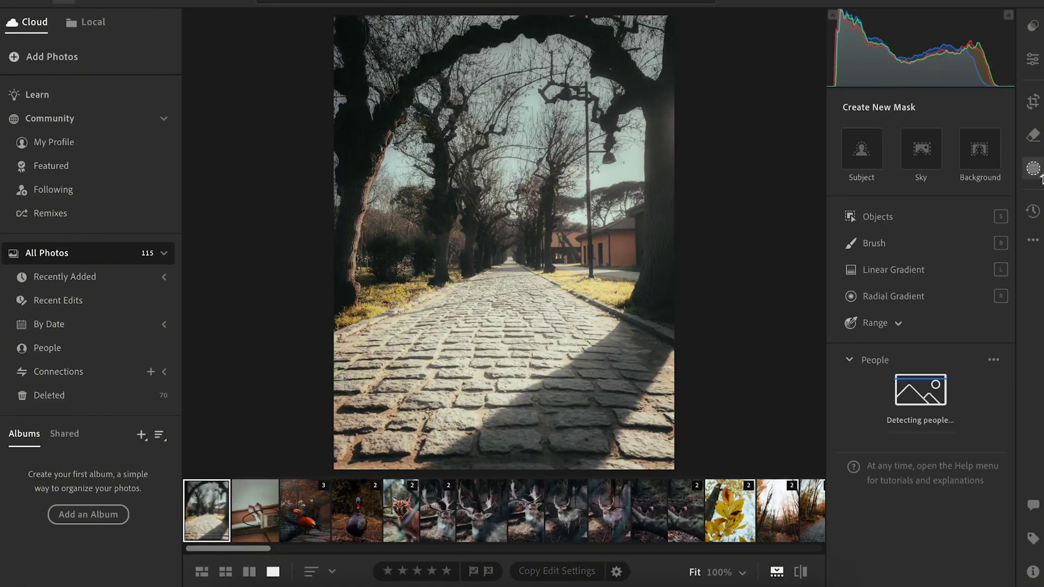
click(884, 270)
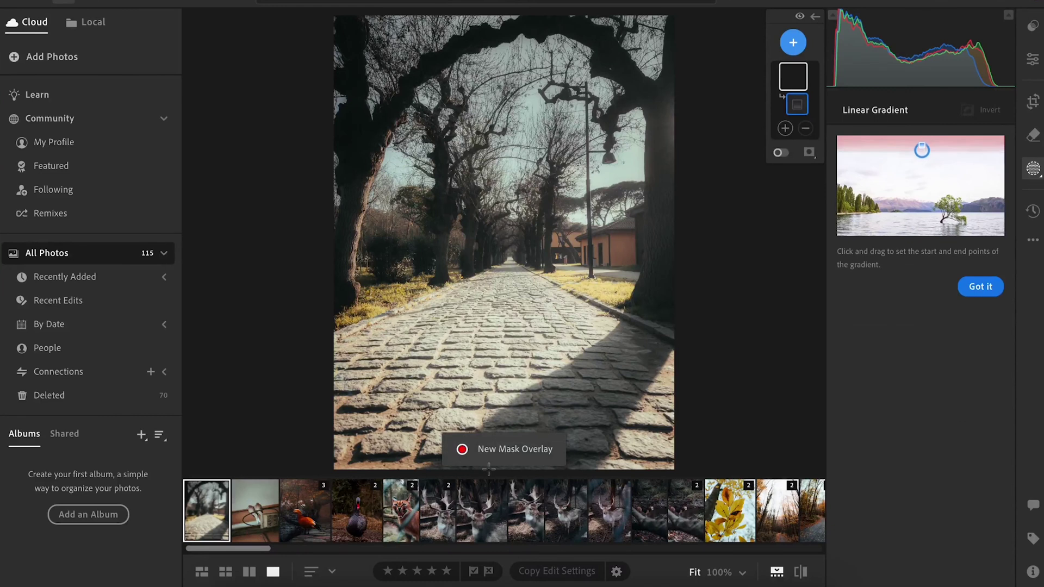
drag(499, 470, 499, 301)
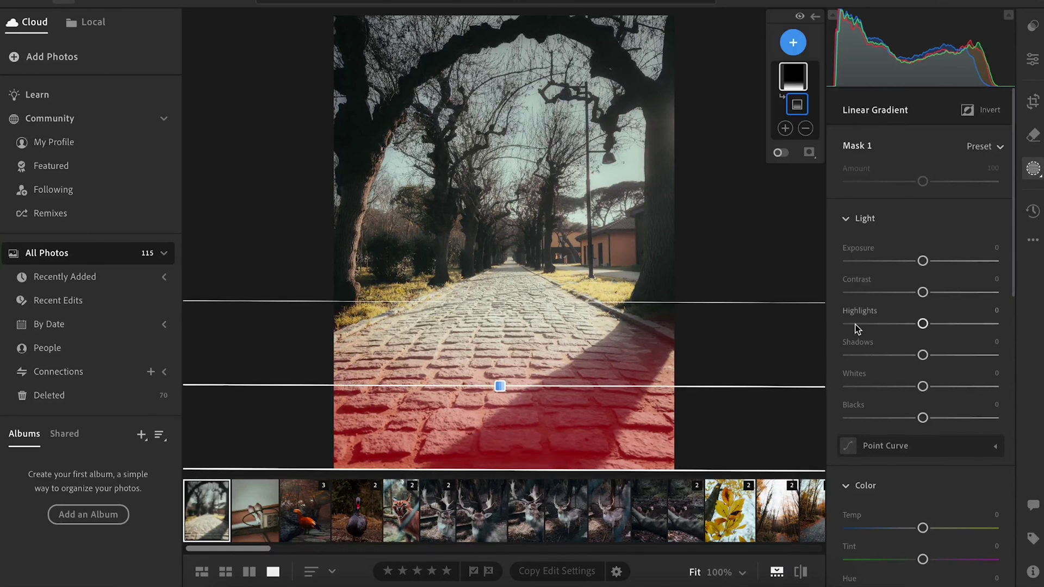
drag(919, 263, 908, 263)
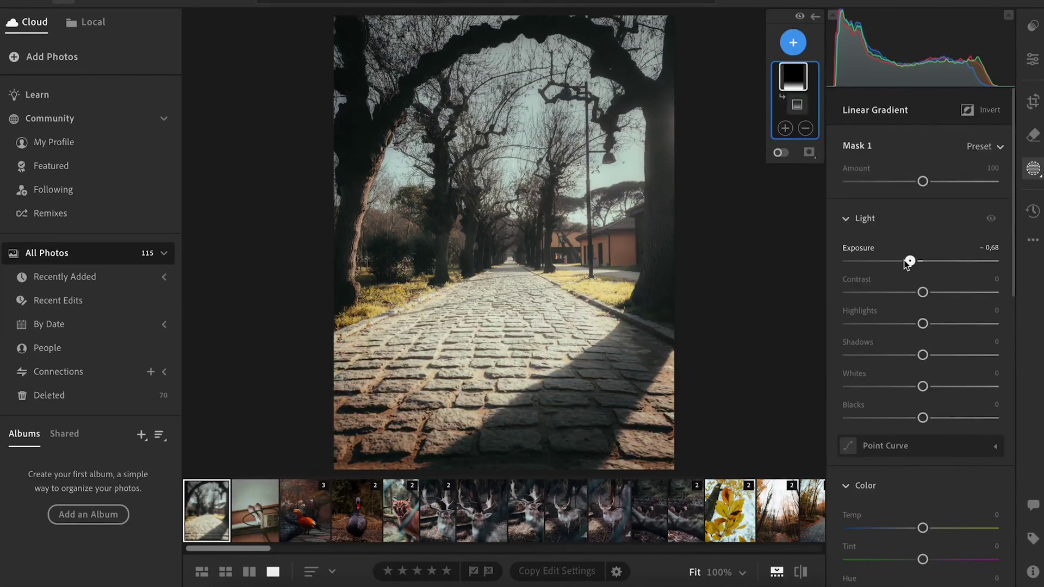
Brighten the distant path centre with a radial gradient mask at Exposure +0.16
click(797, 105)
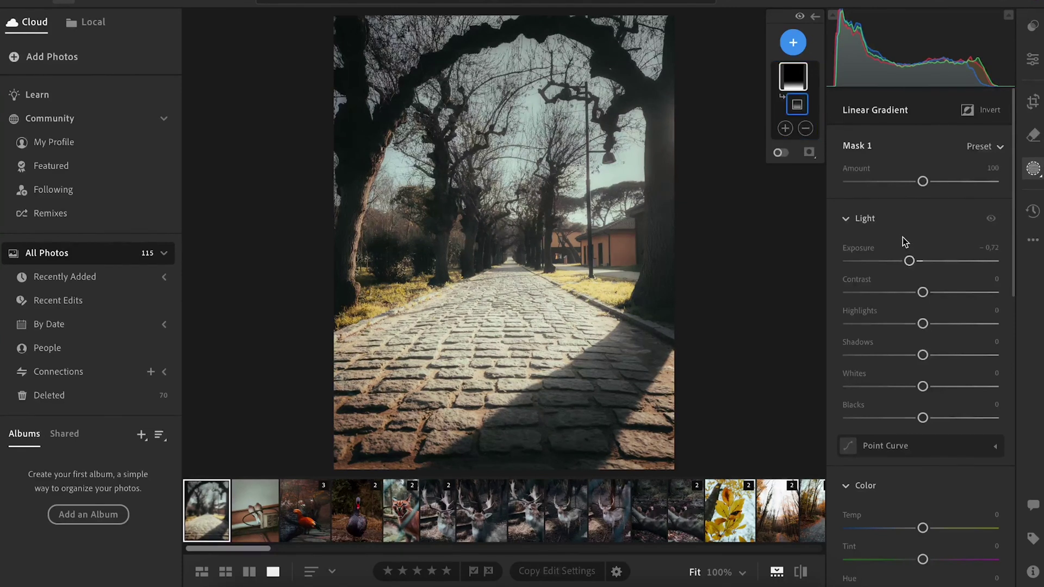
click(793, 52)
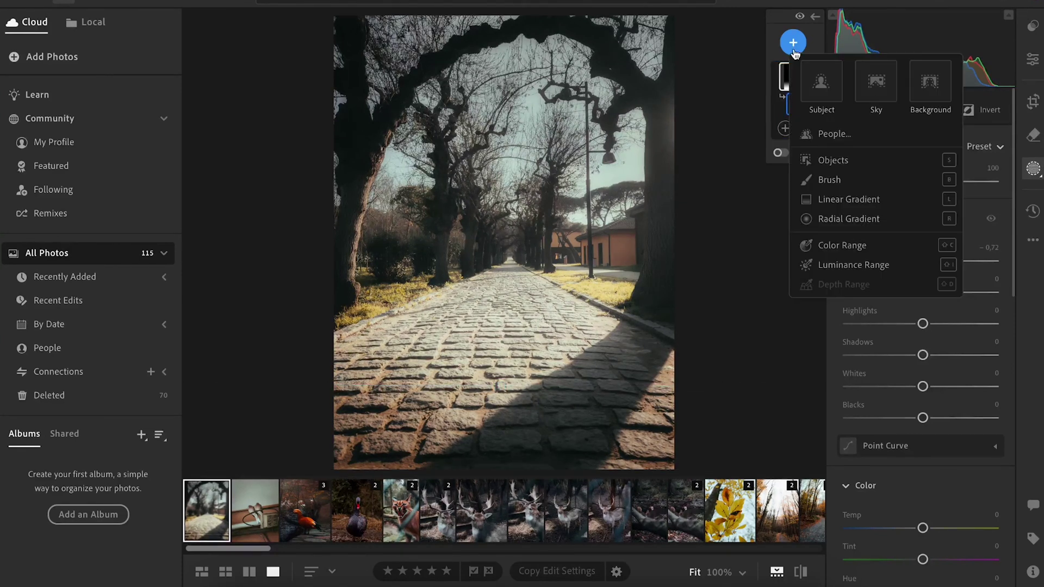
click(848, 218)
click(505, 240)
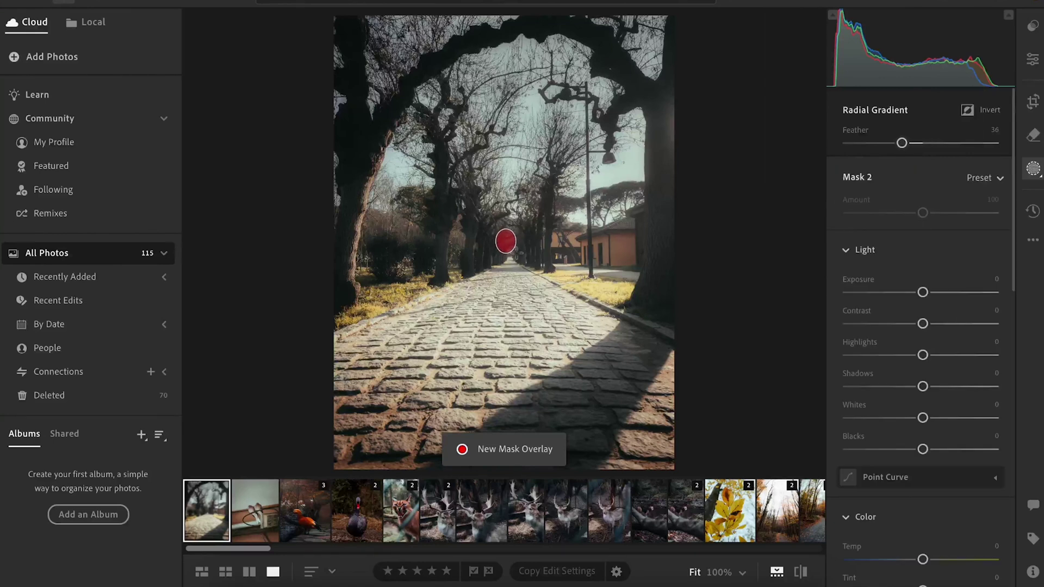
drag(506, 241, 510, 250)
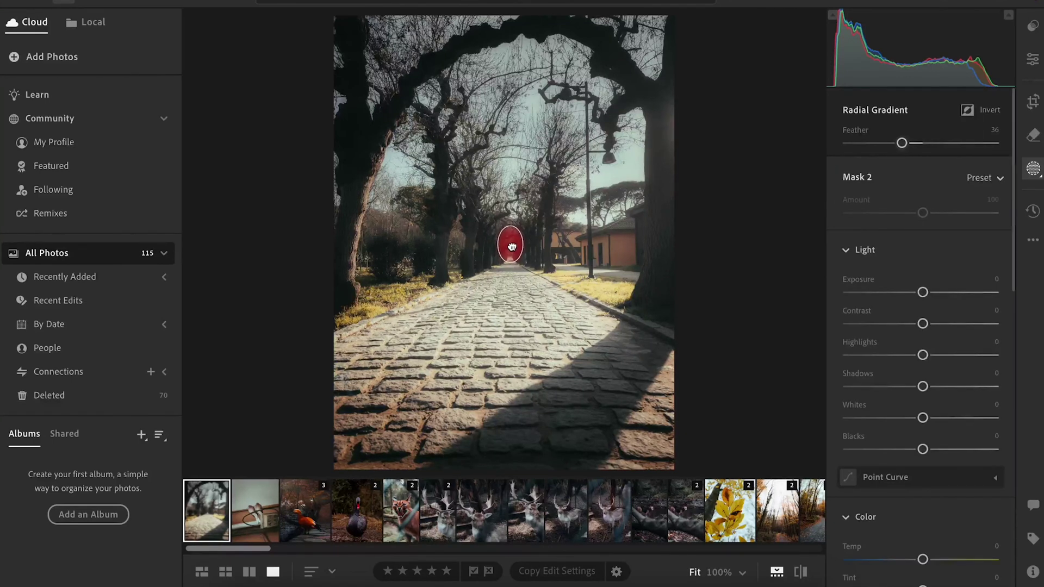
drag(923, 292, 927, 294)
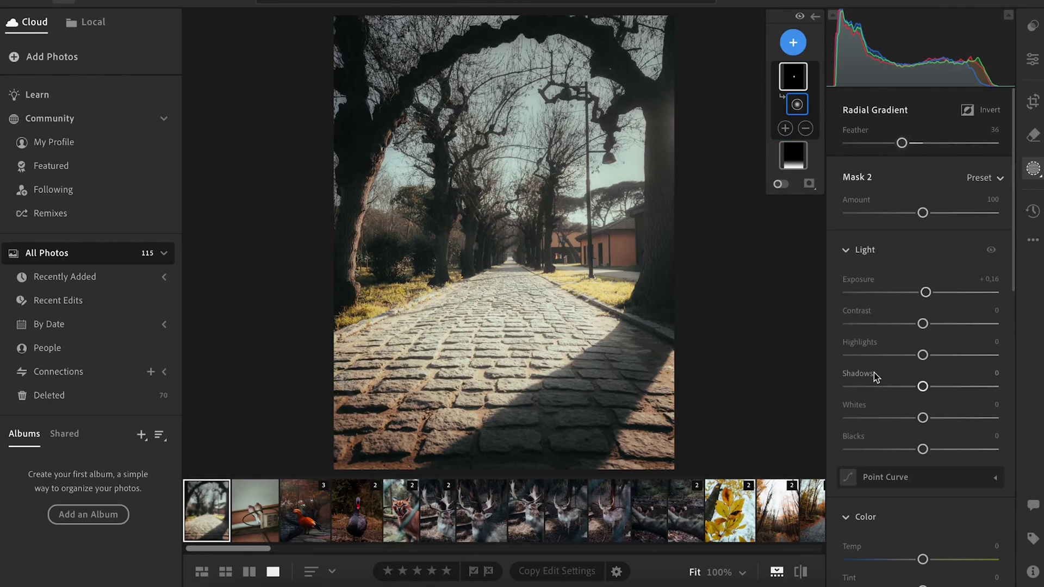
click(800, 575)
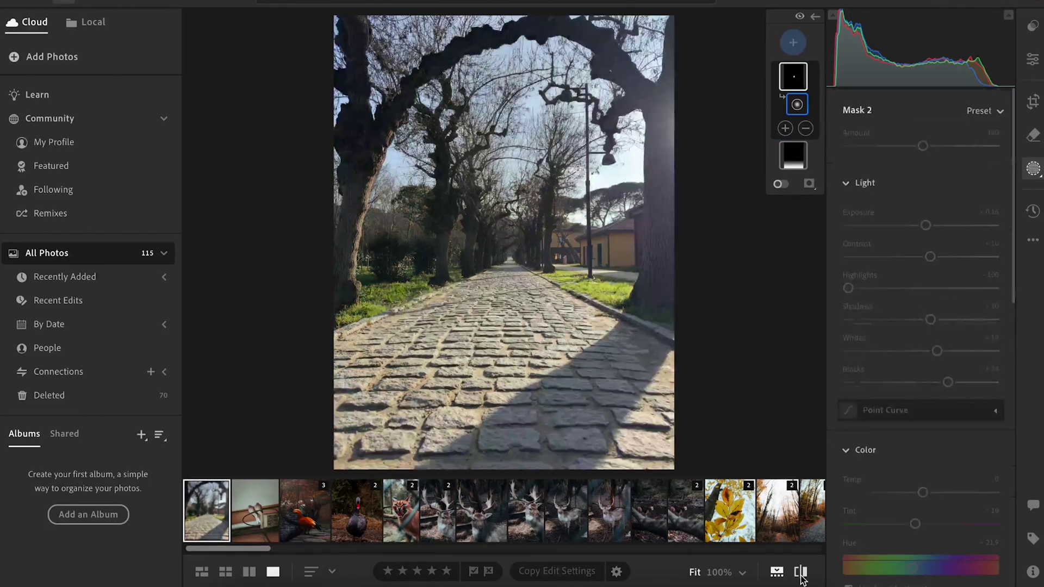
click(800, 575)
click(800, 575)
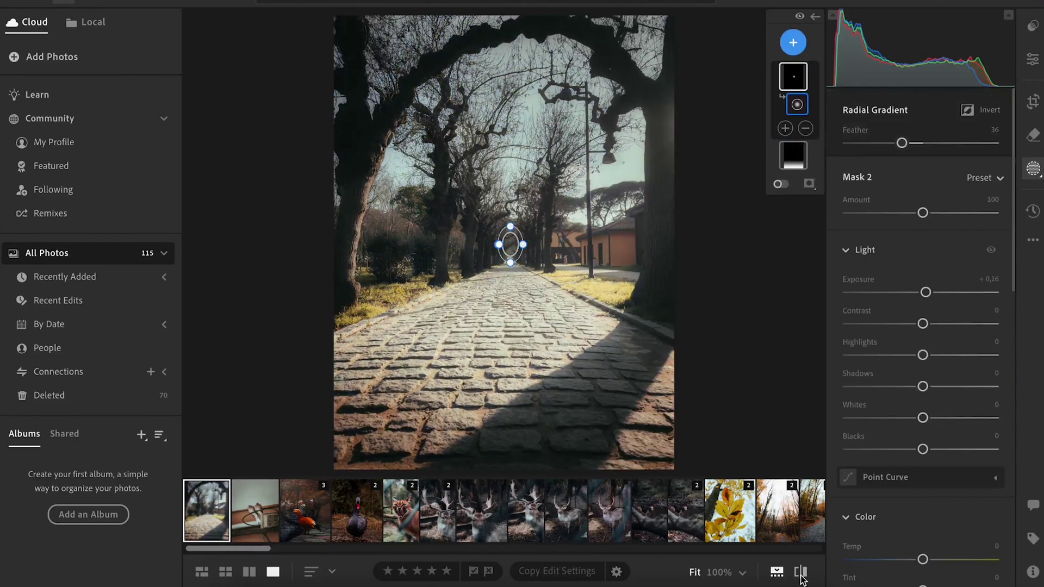